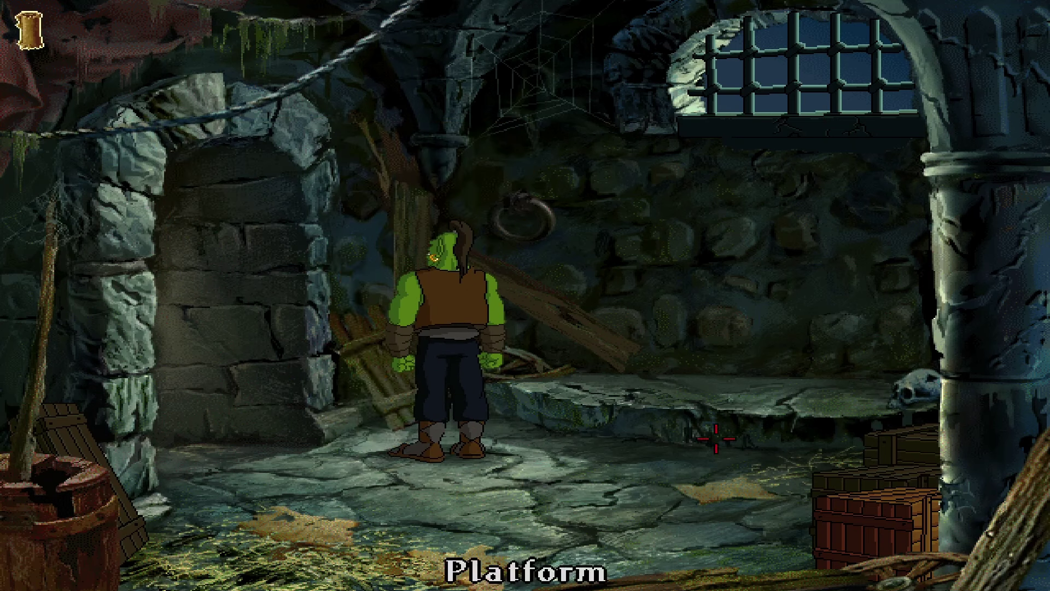
# - Use the crate from the inventory beneath the barred window, then walk the orc out the left doorway
pyautogui.rightClick(832, 523)
pyautogui.click(831, 526)
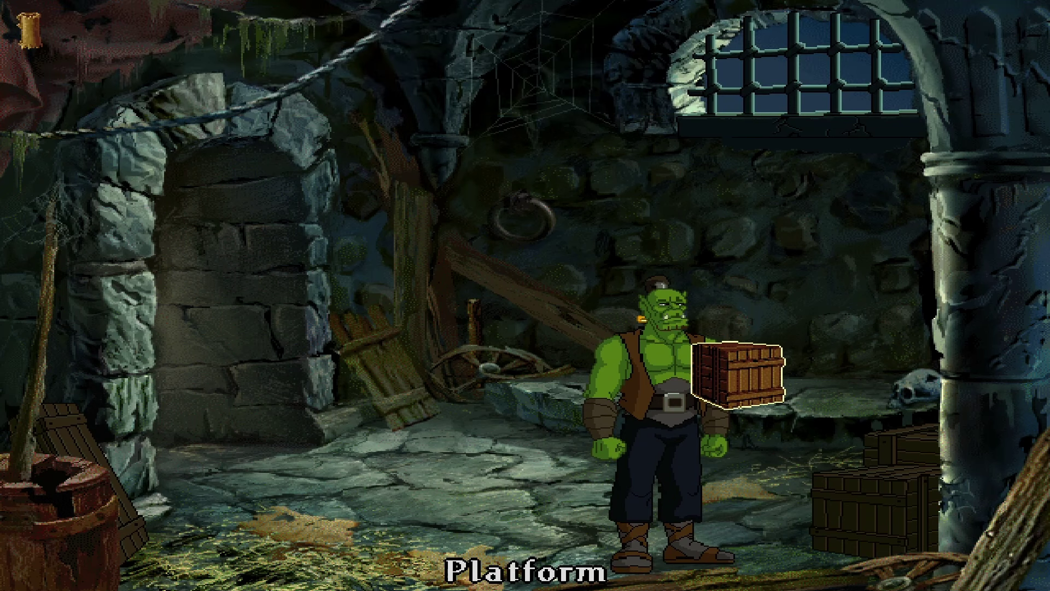
pyautogui.click(738, 377)
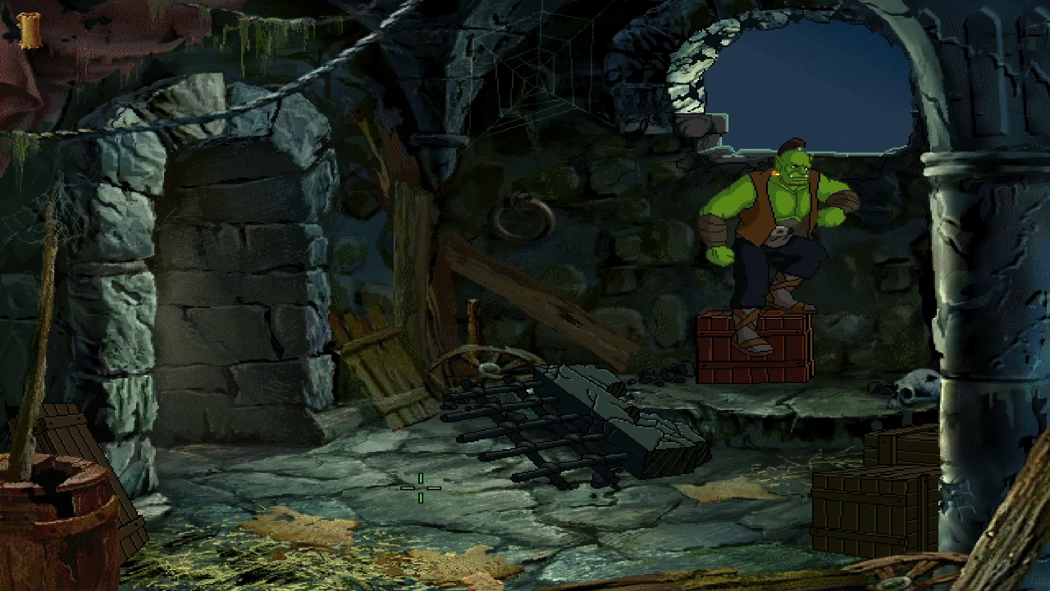
pyautogui.click(235, 418)
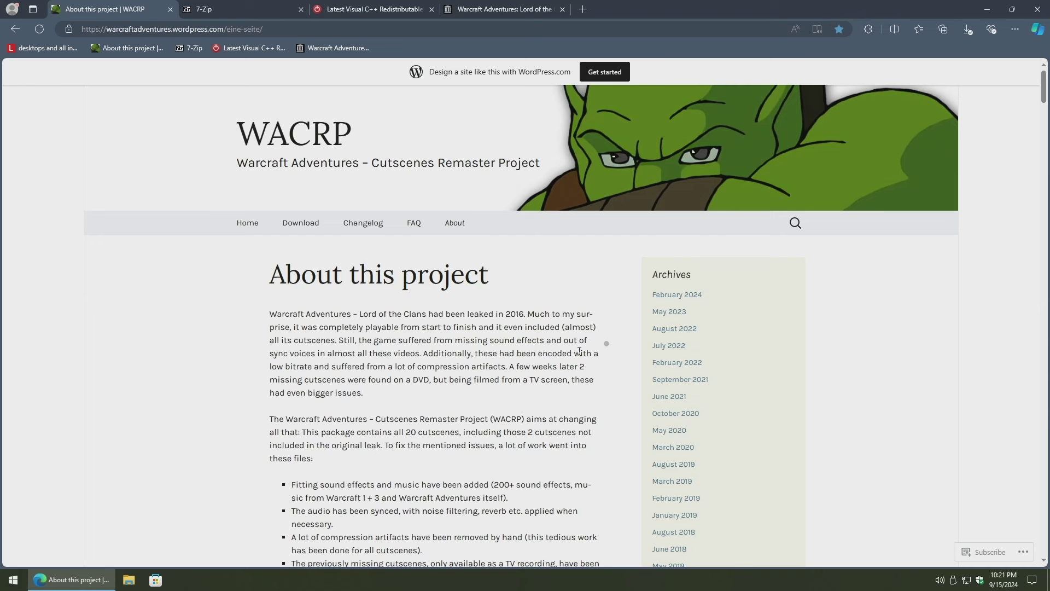
pyautogui.scroll(-3, 998, 144)
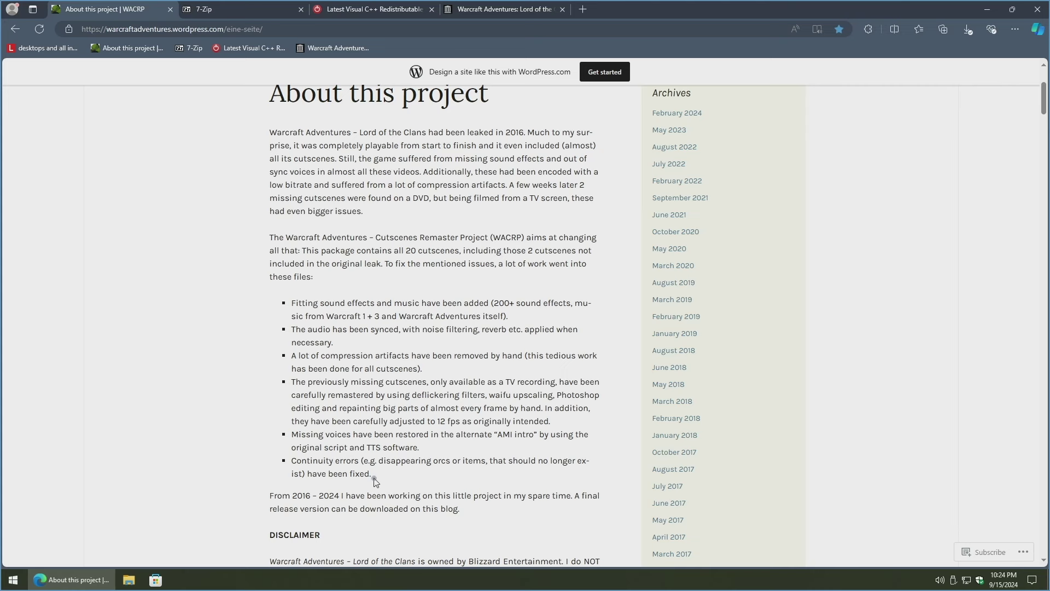
pyautogui.press('super+d')
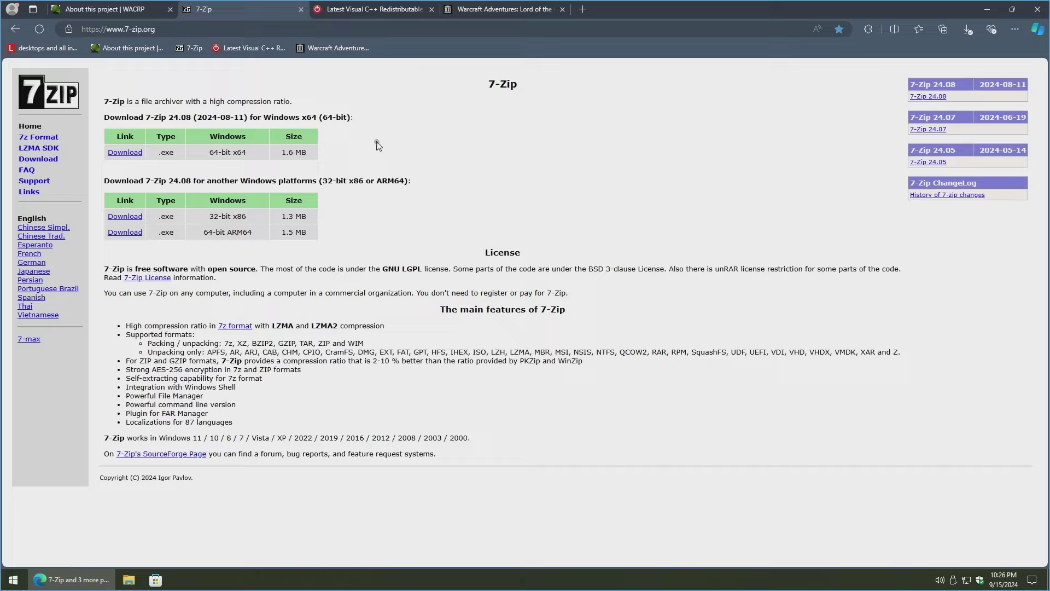
# - Download and install the 64-bit 7-Zip 24.08 installer, approving the administrator prompt
pyautogui.click(127, 153)
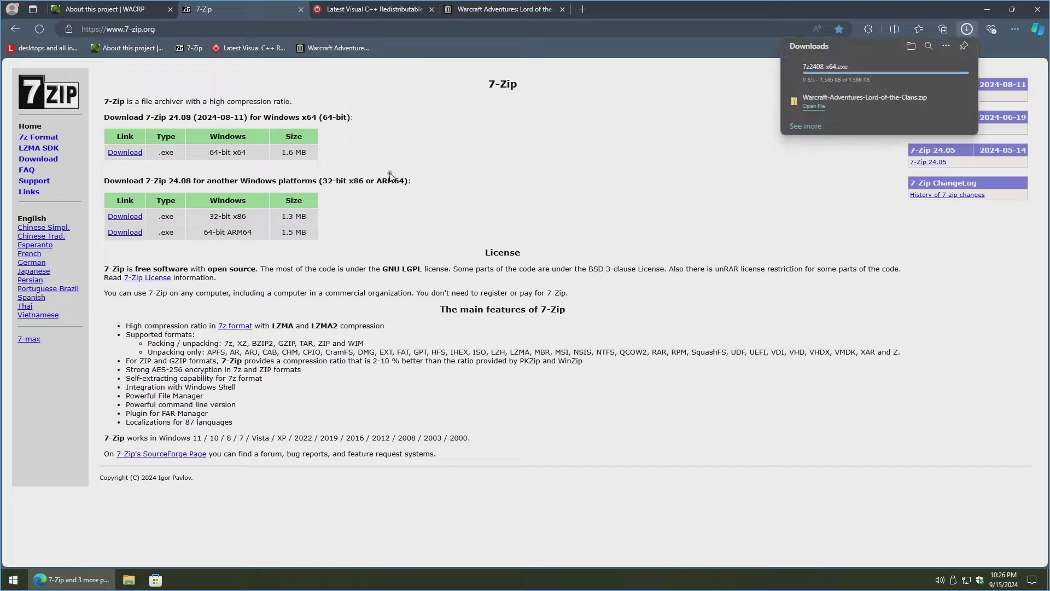
pyautogui.click(817, 77)
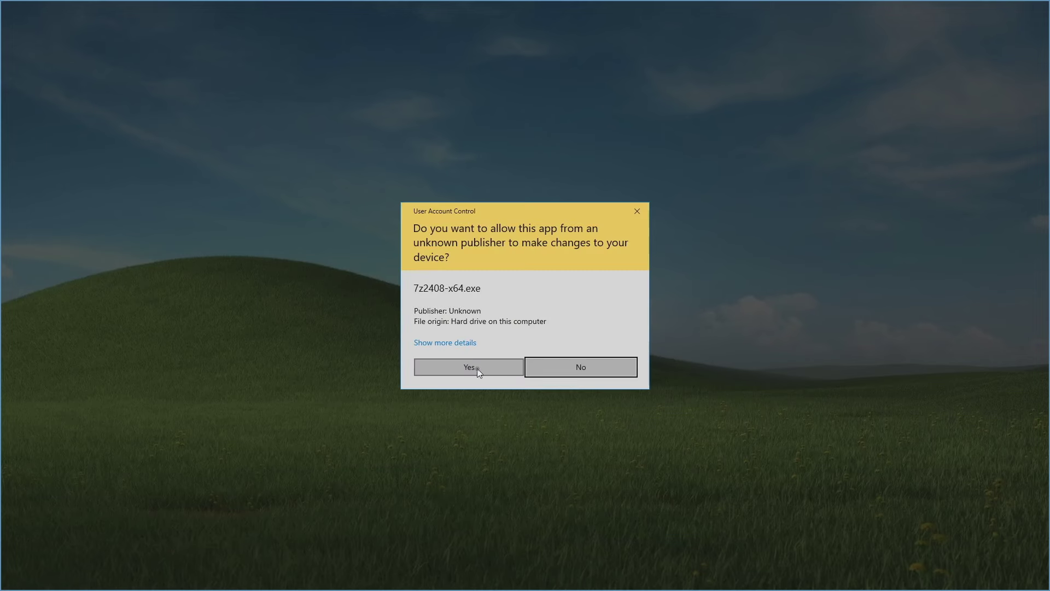
pyautogui.click(477, 368)
pyautogui.click(509, 326)
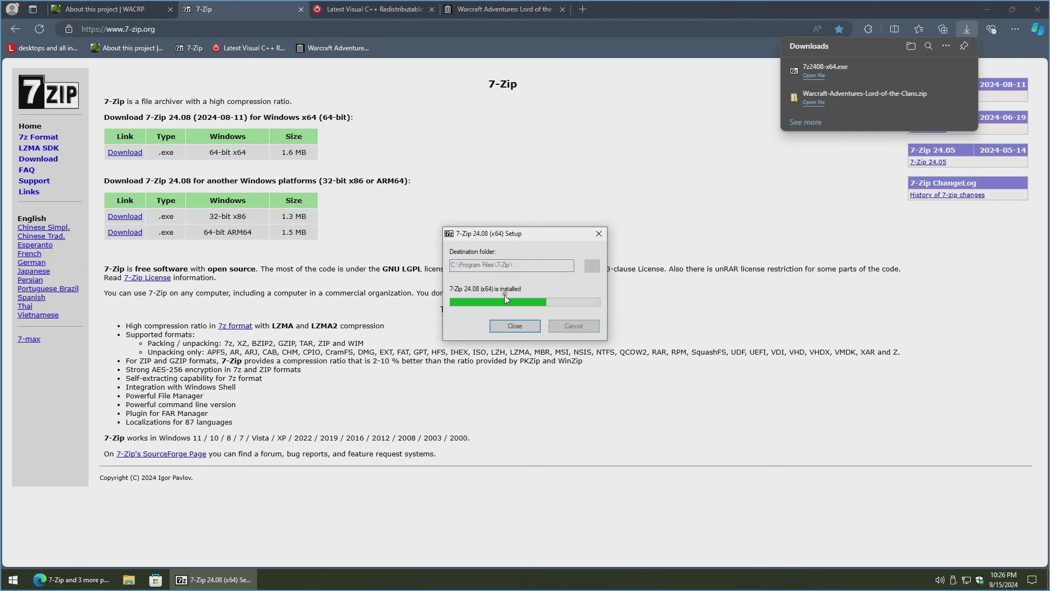
pyautogui.click(514, 326)
pyautogui.hotkey('ctrl', 'Tab')
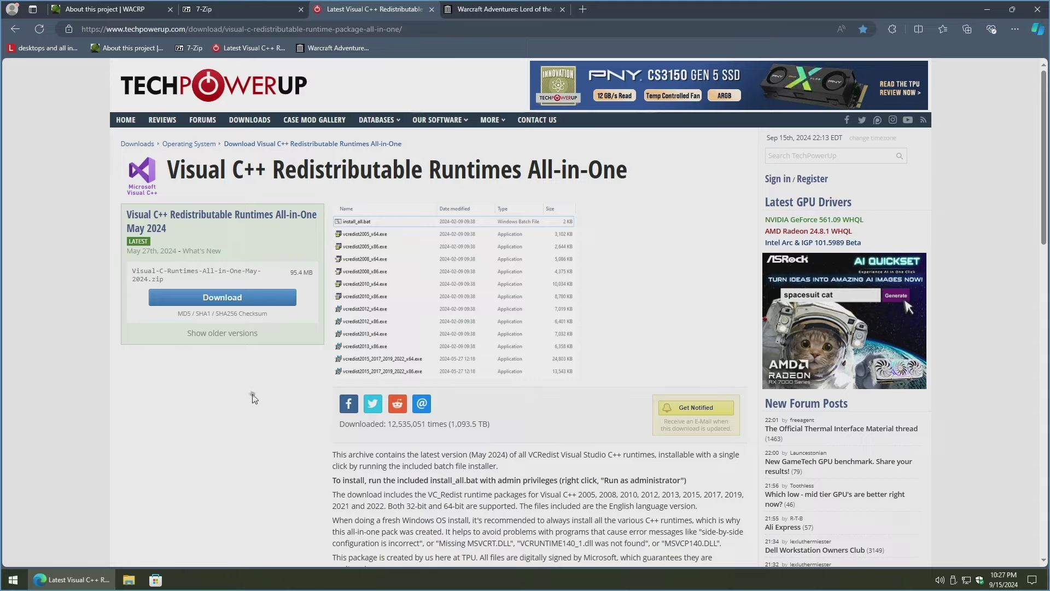
# - Download the Visual C++ Runtimes All-in-One May 2024 zip via TechPowerUp's US-4 server
pyautogui.click(211, 298)
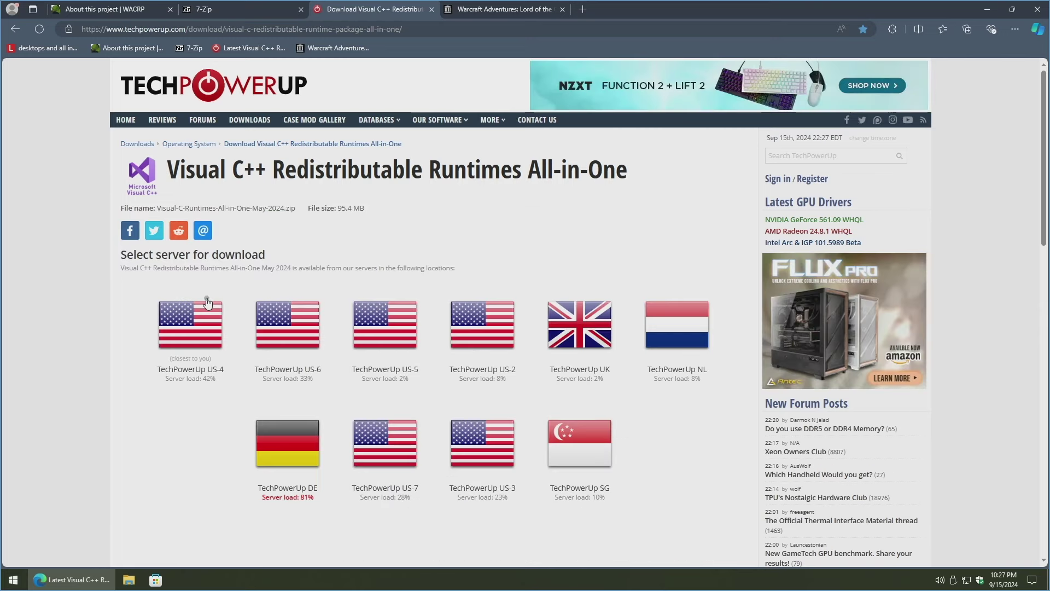
pyautogui.click(178, 337)
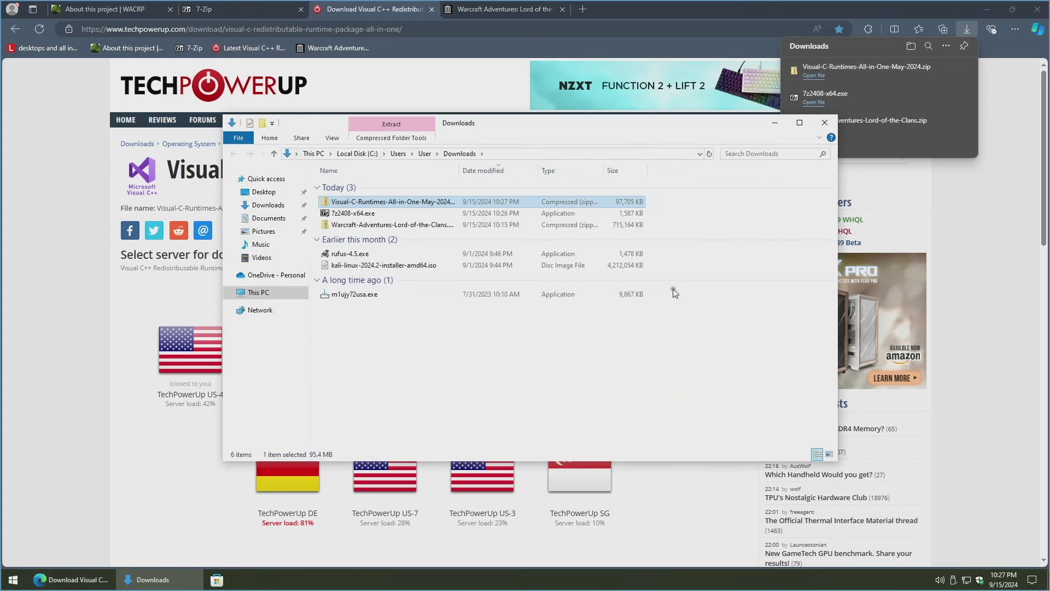
# - Extract the Visual C++ runtimes zip into its suggested Downloads subfolder
pyautogui.rightClick(399, 203)
pyautogui.click(441, 239)
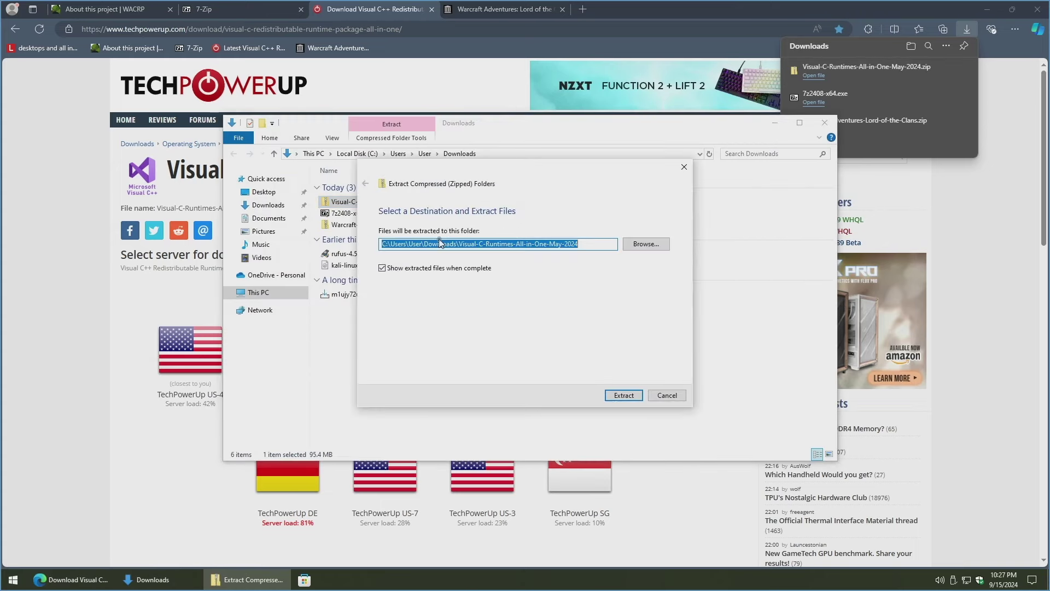
pyautogui.click(624, 396)
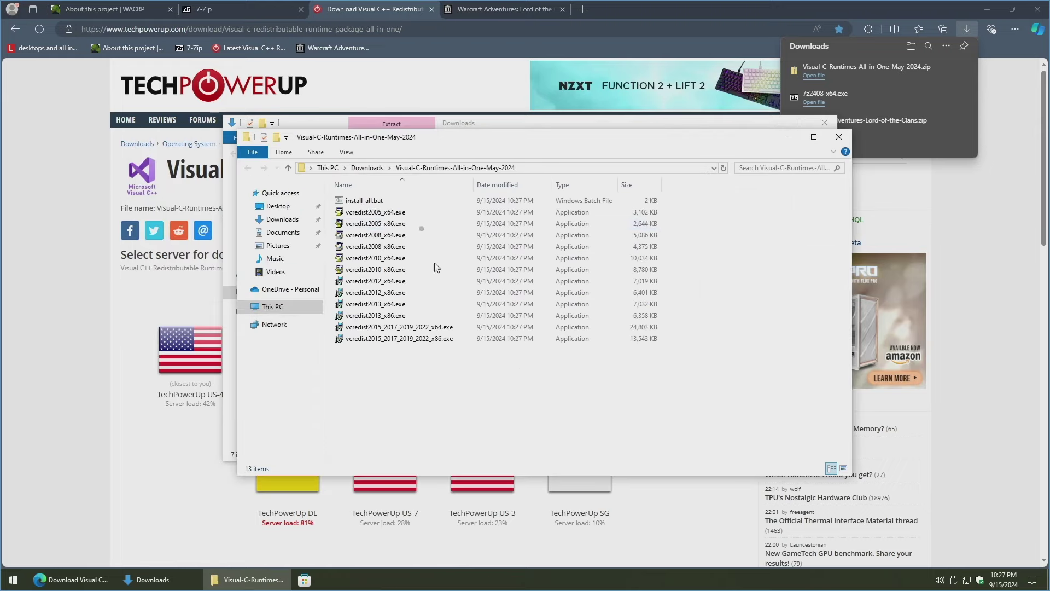
# - Run install_all.bat as administrator and approve the command processor prompt
pyautogui.click(416, 201)
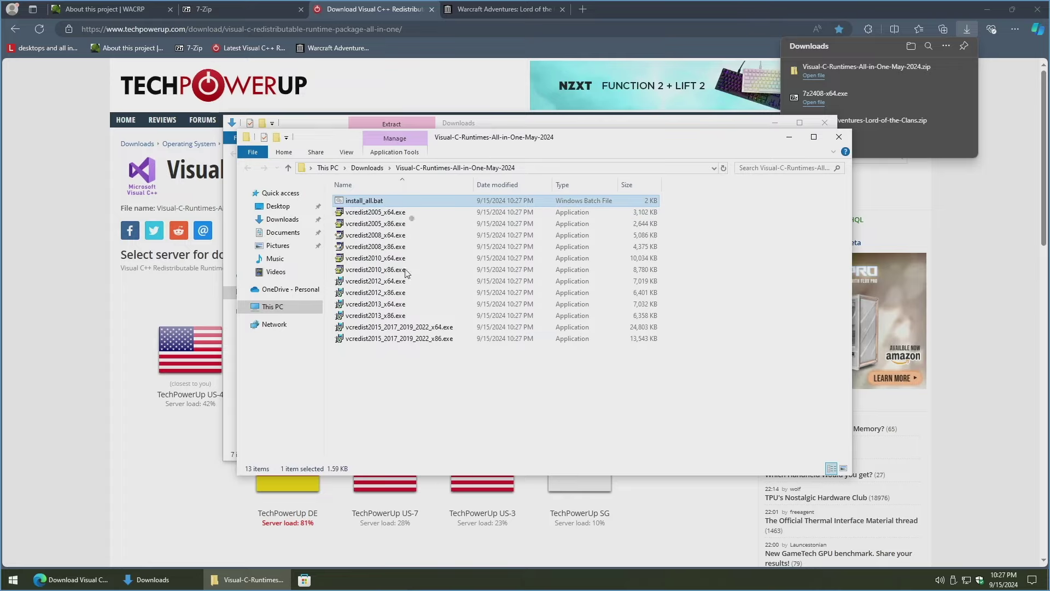
pyautogui.doubleClick(414, 201)
pyautogui.rightClick(414, 201)
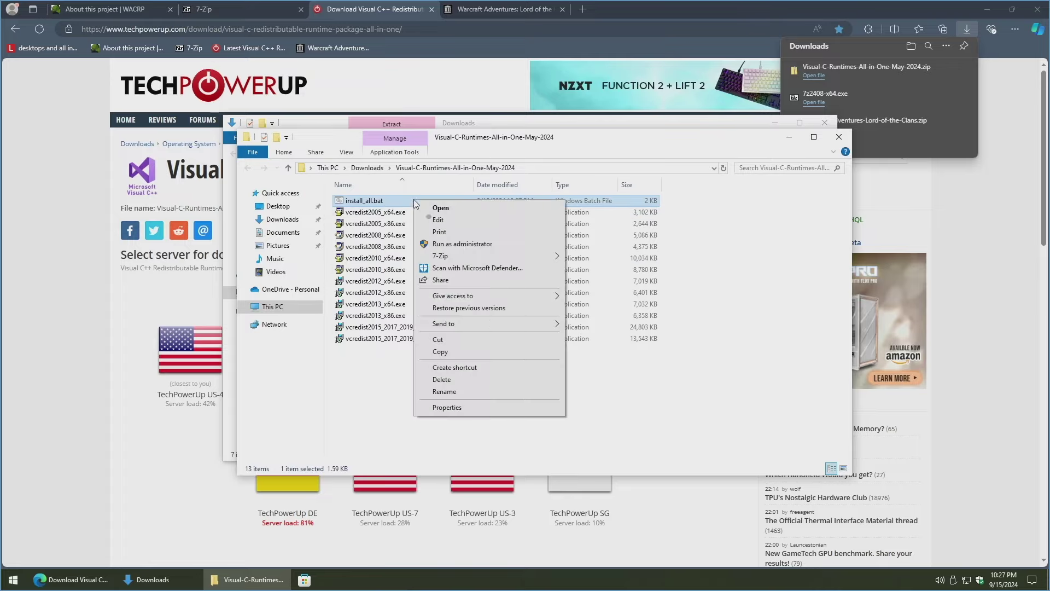
pyautogui.click(475, 245)
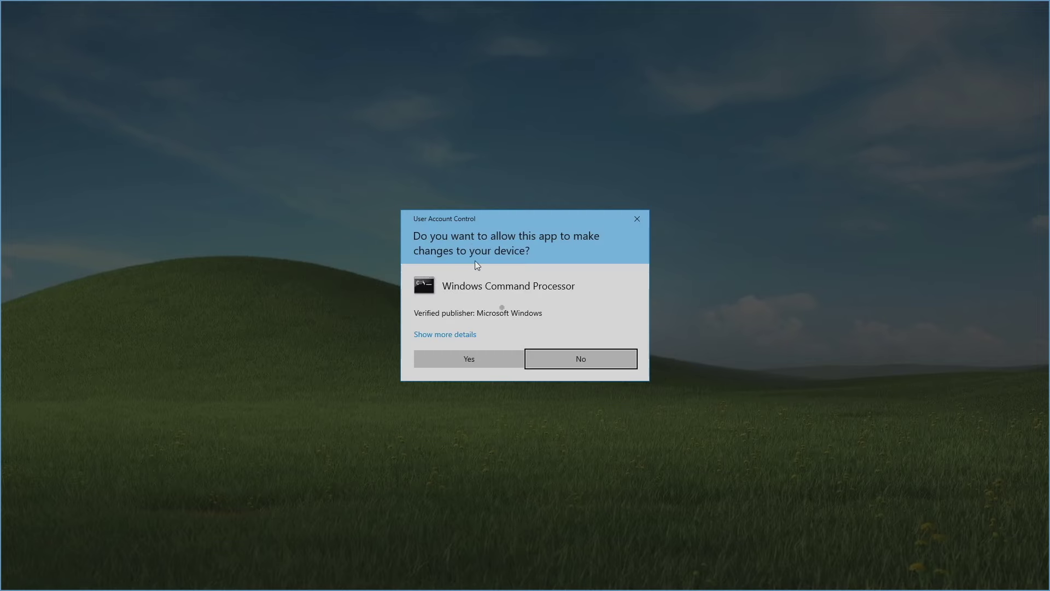
pyautogui.click(446, 362)
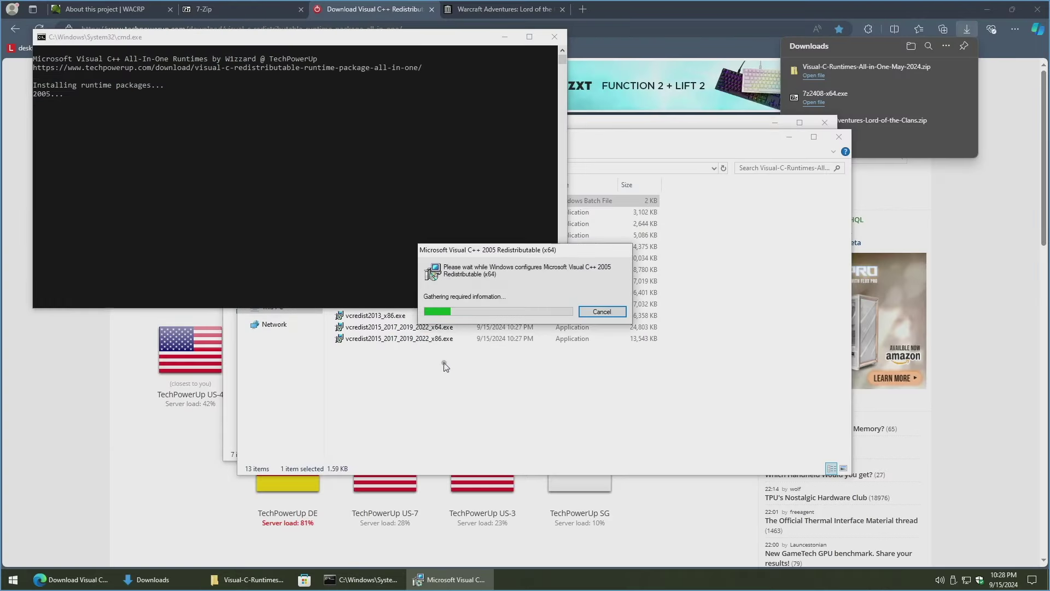
# - Close the runtimes and Downloads Explorer windows and hide the recent downloads list
pyautogui.click(831, 137)
pyautogui.click(824, 122)
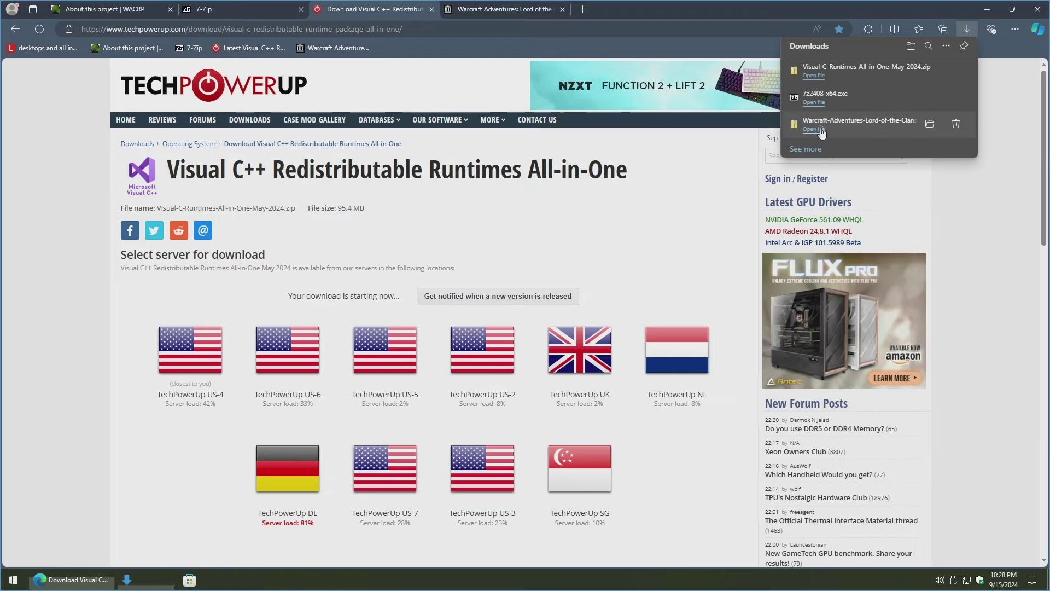
pyautogui.click(972, 191)
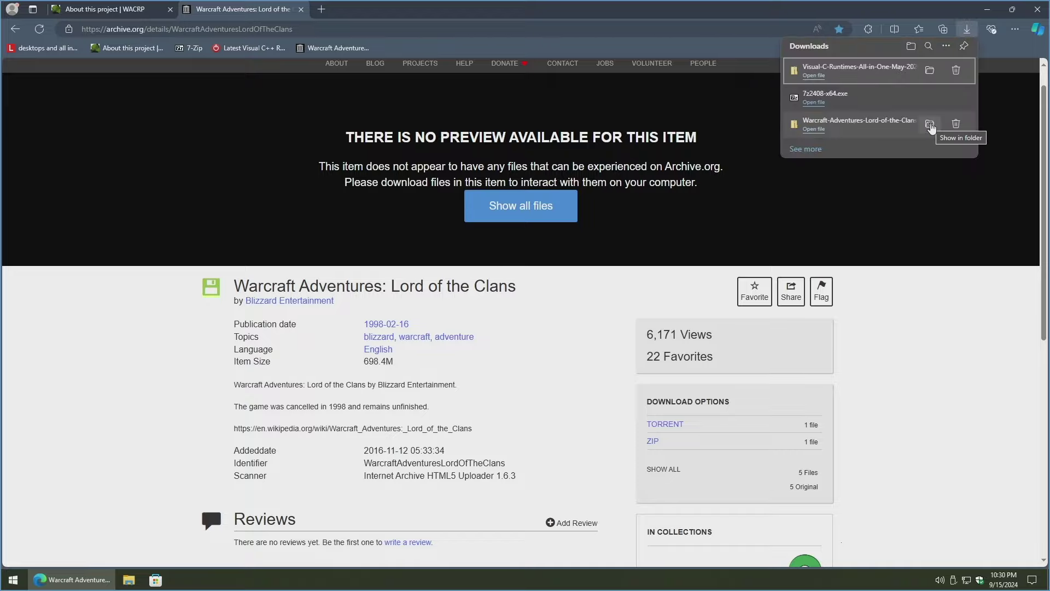
# - Start extracting the Warcraft Adventures zip, browsing to the Desktop as destination
pyautogui.click(929, 125)
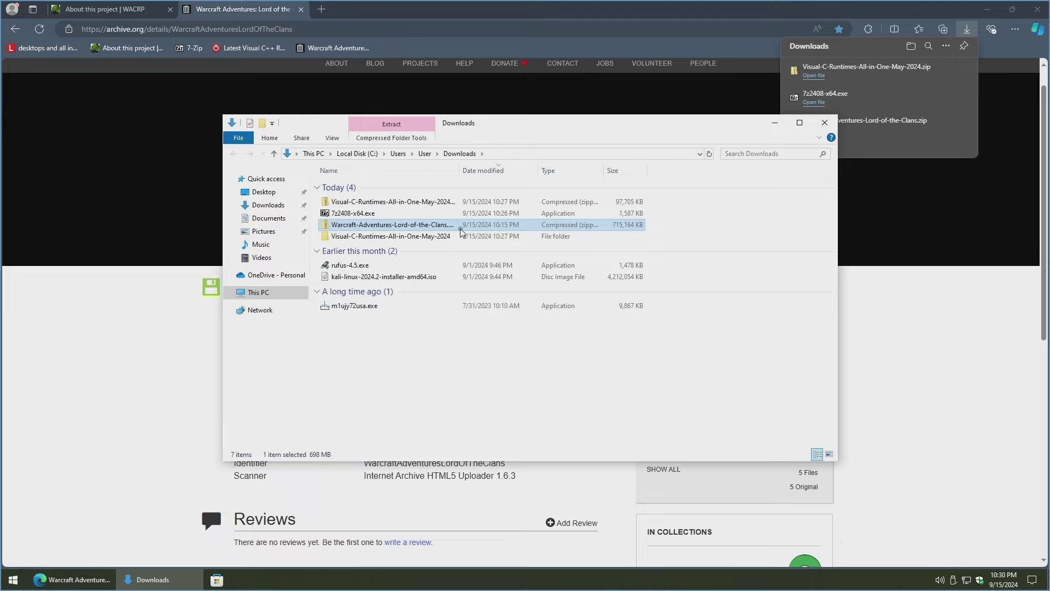
pyautogui.rightClick(461, 232)
pyautogui.click(495, 276)
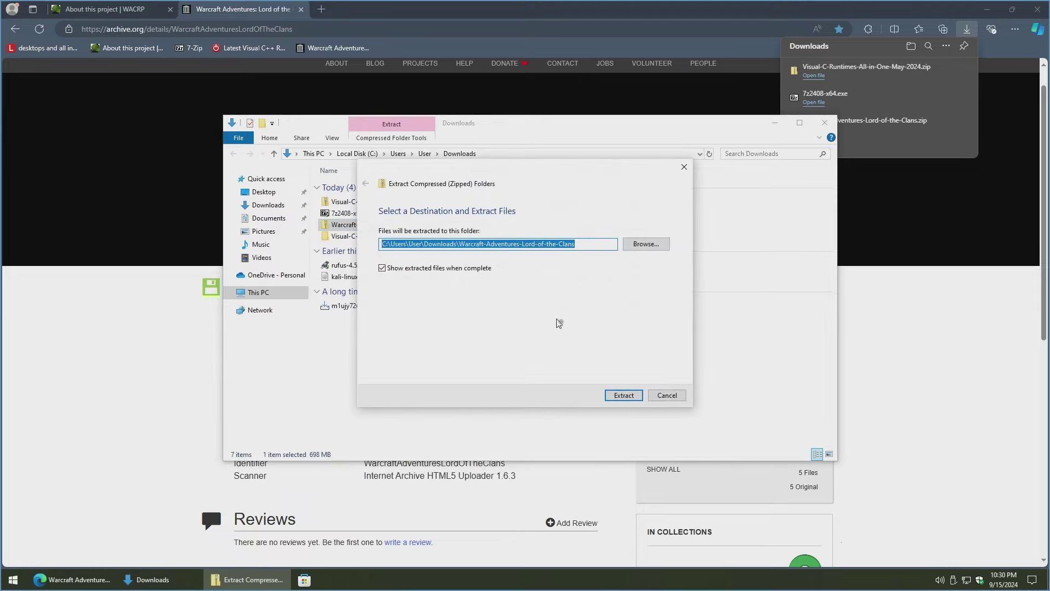
pyautogui.click(636, 245)
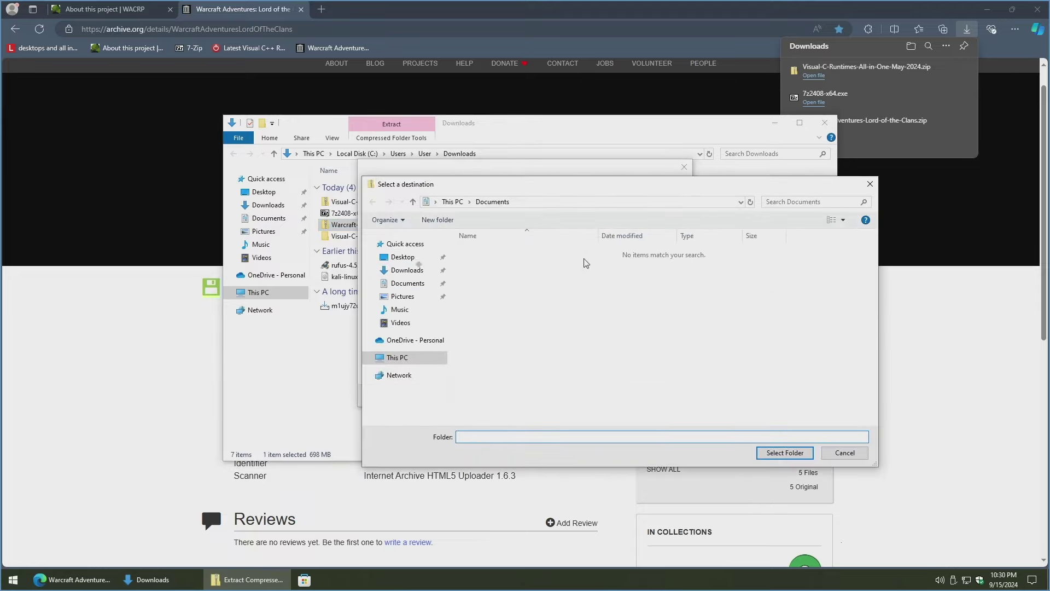
pyautogui.click(397, 258)
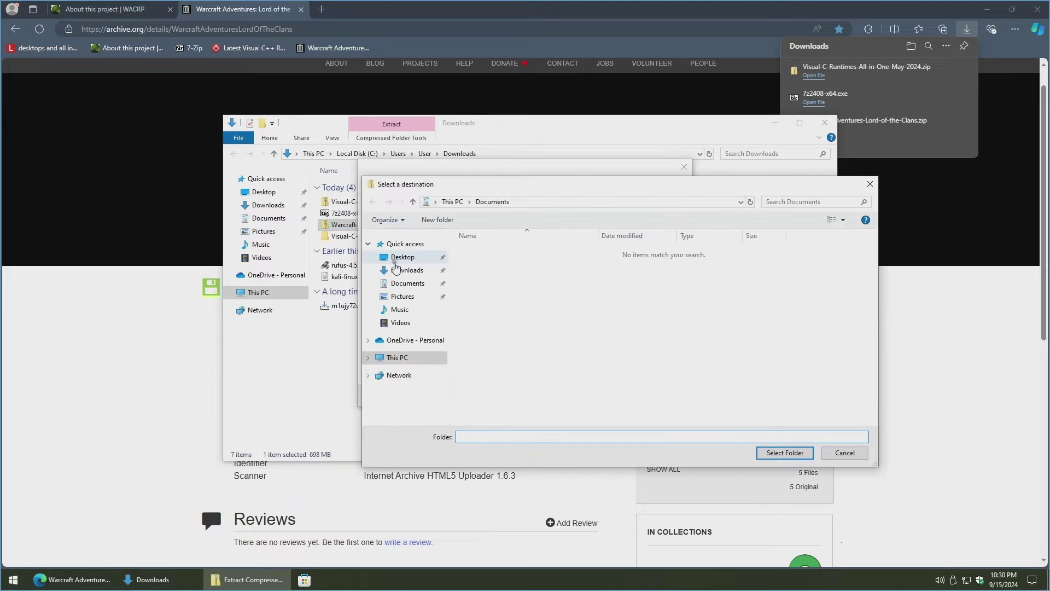
# - Extract the game into a new Desktop folder 'Warcraft Adventures' and open its lotc folder
pyautogui.click(440, 220)
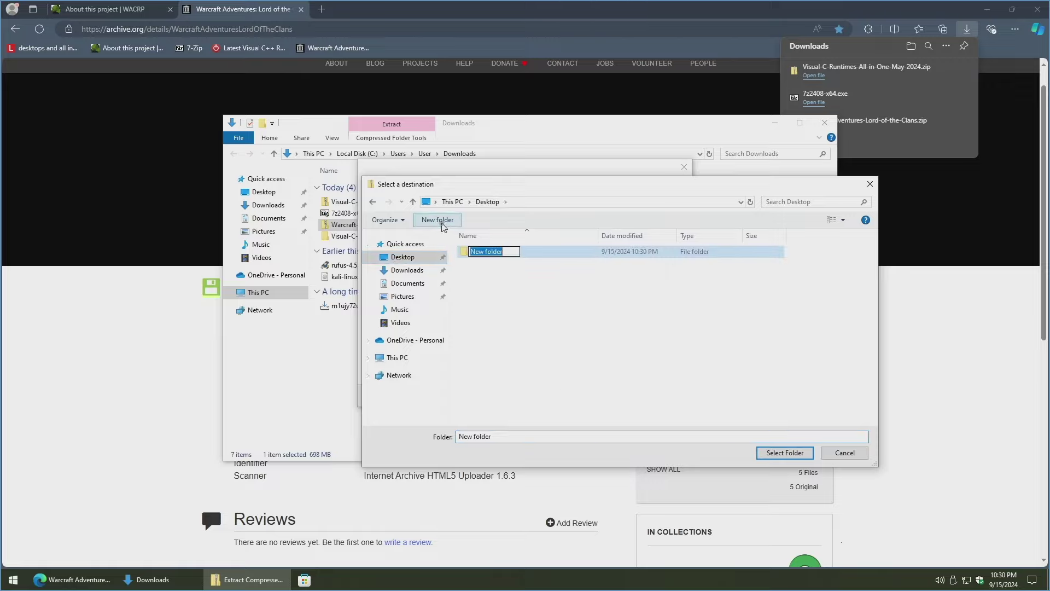
pyautogui.write('Warcraft Adventures')
pyautogui.press('Return')
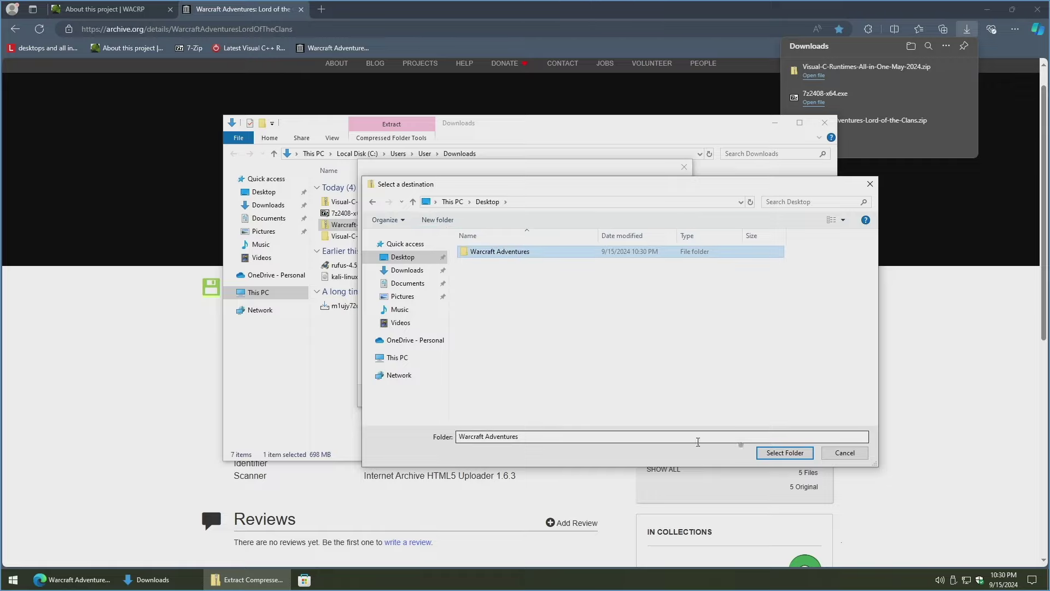
pyautogui.click(784, 453)
pyautogui.click(629, 396)
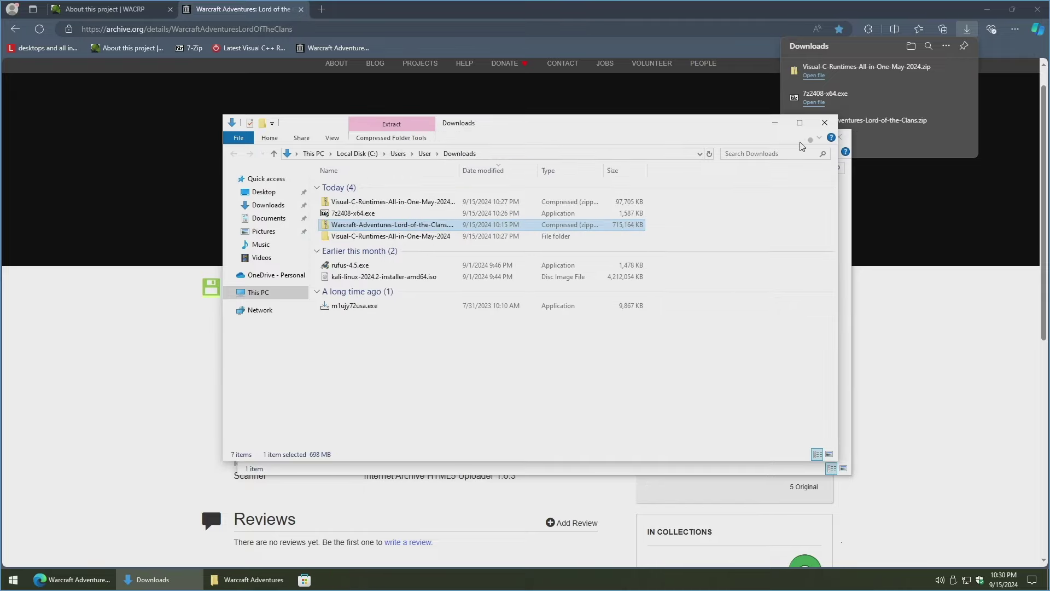
pyautogui.click(824, 124)
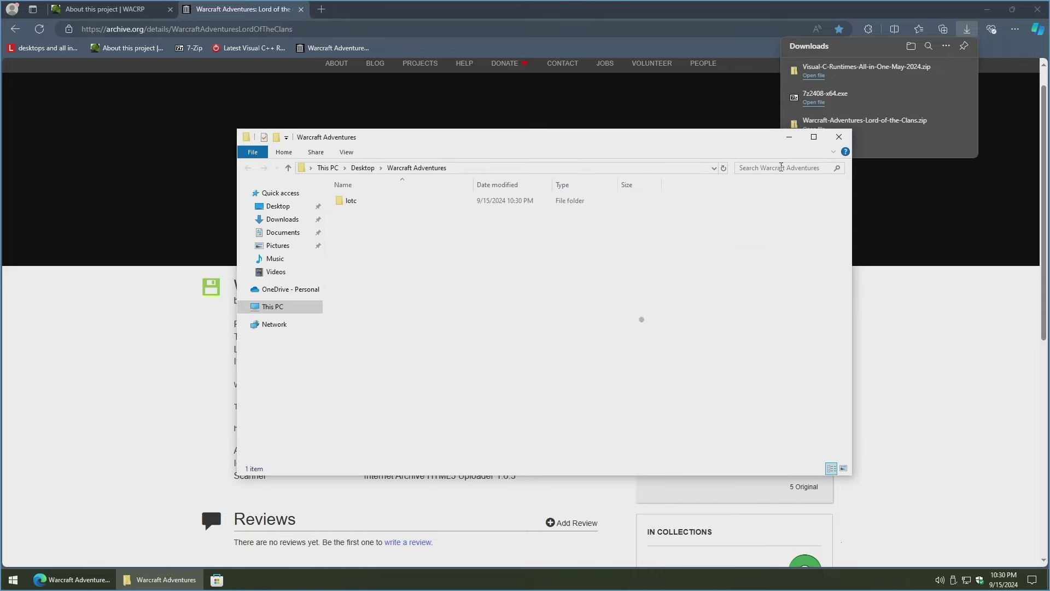
pyautogui.doubleClick(366, 203)
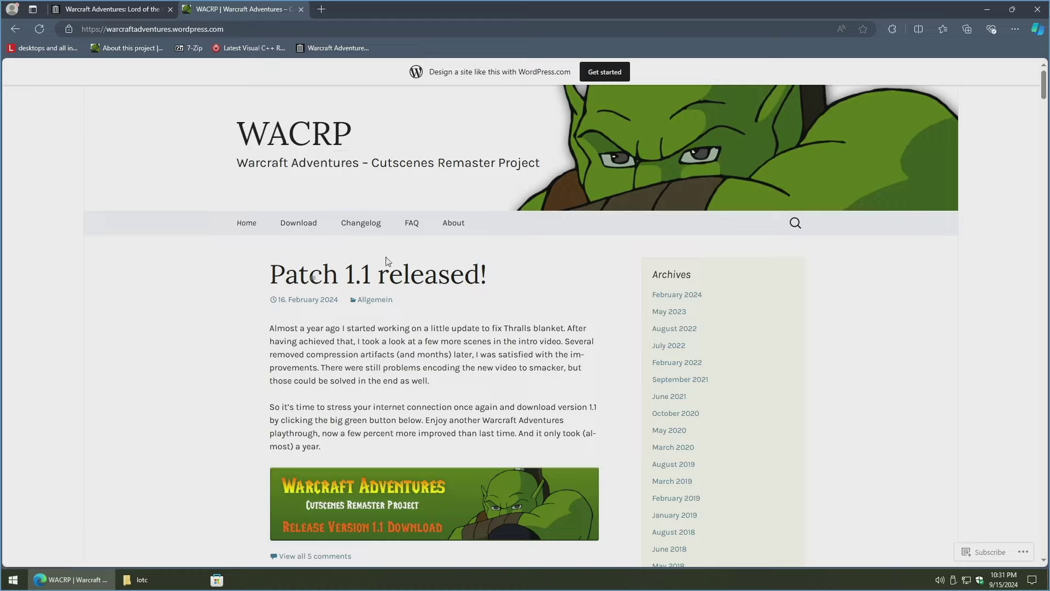
# - Download the WACRP Release Version 1.1 .7z archive from MEGA
pyautogui.click(424, 501)
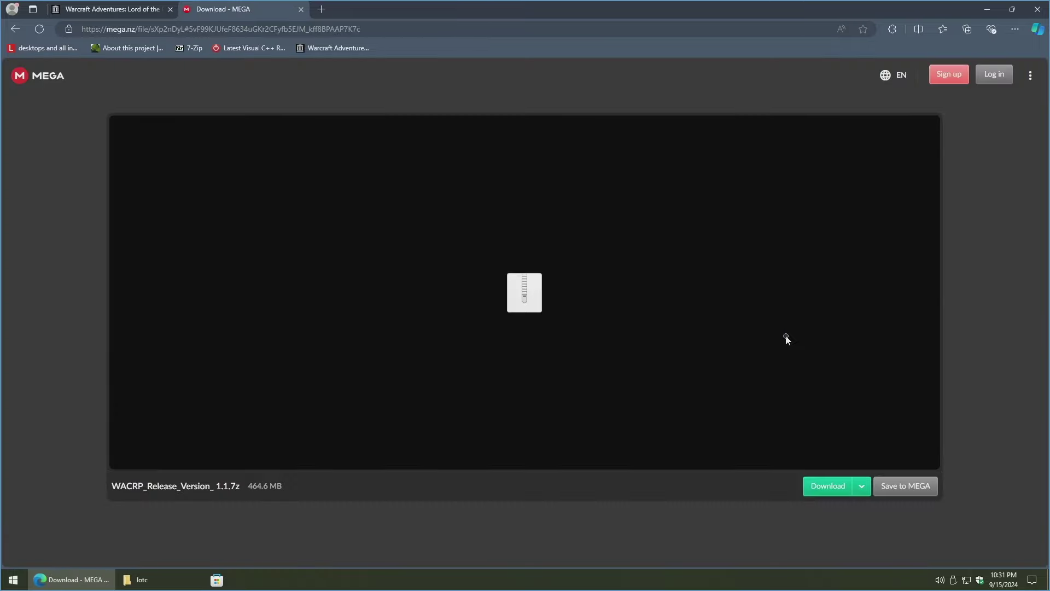
pyautogui.click(837, 487)
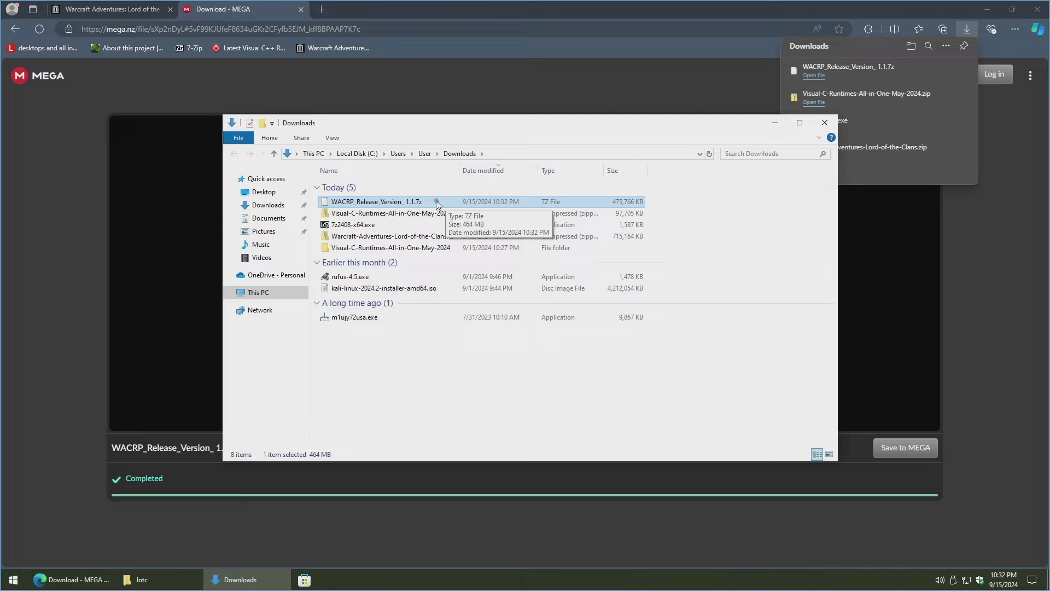
# - Extract the WACRP release archive with 7-Zip into Desktop\Warcraft Adventures
pyautogui.rightClick(437, 202)
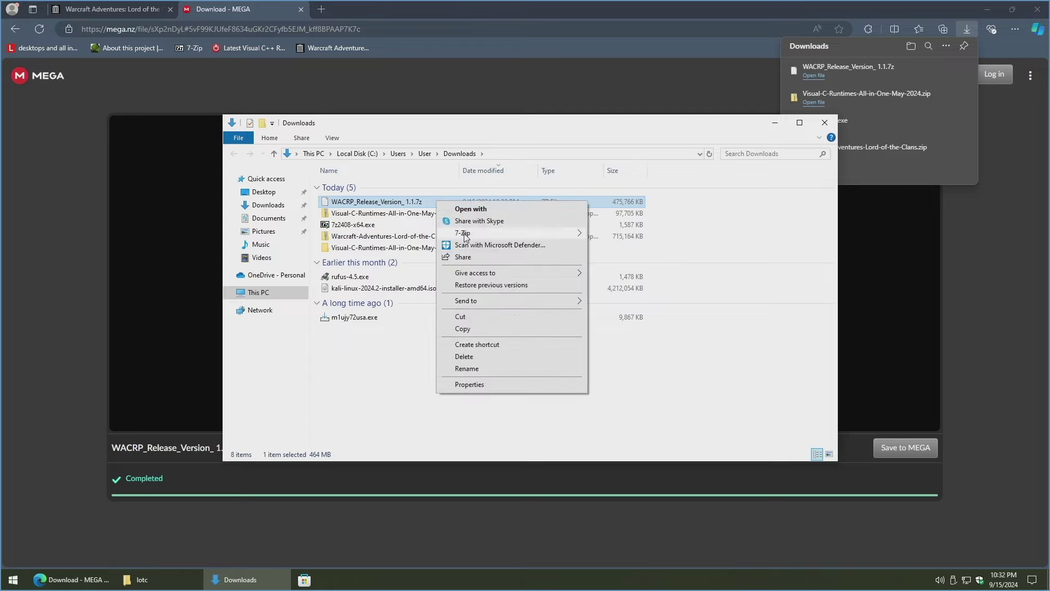
pyautogui.moveTo(466, 237)
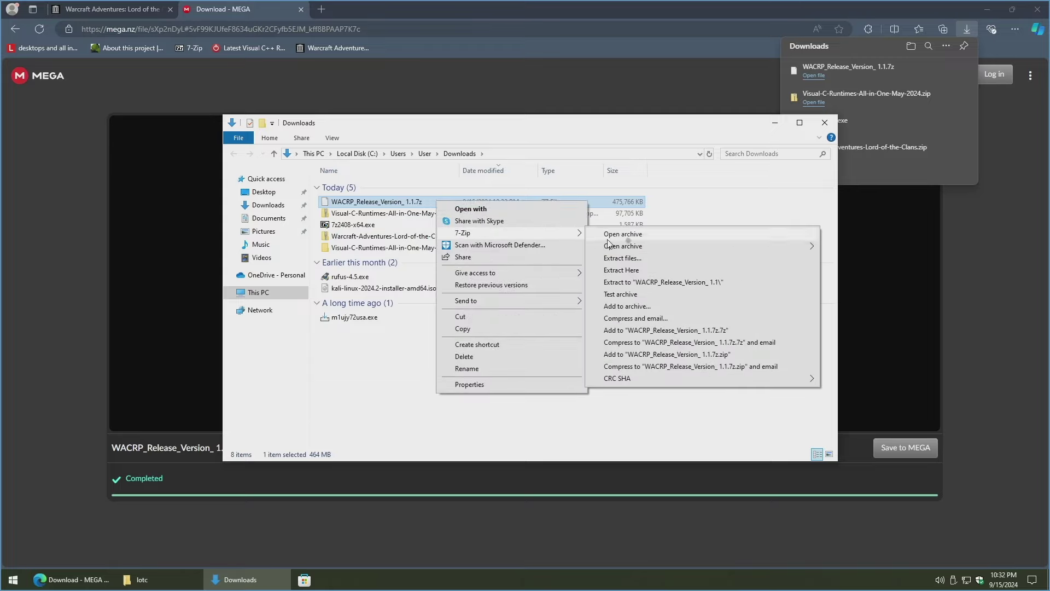
pyautogui.click(635, 261)
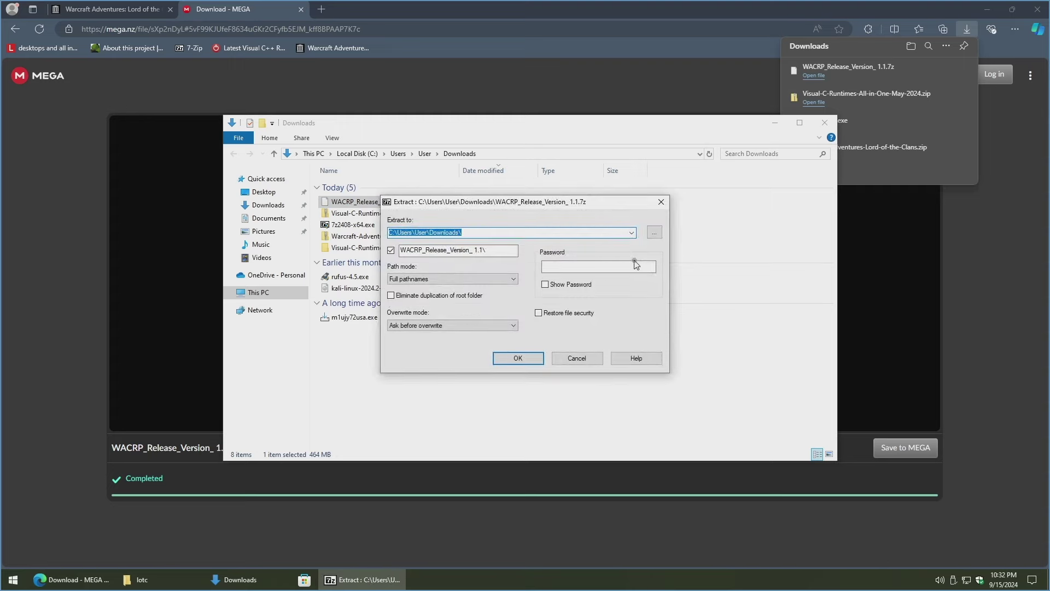
pyautogui.click(654, 232)
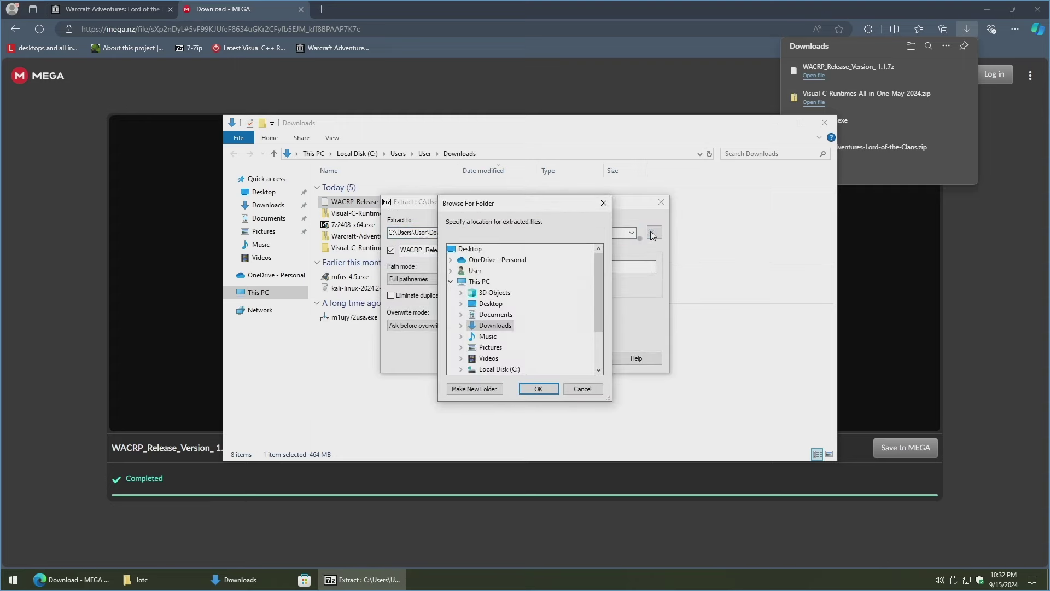
pyautogui.moveTo(604, 278); pyautogui.dragTo(603, 305)
pyautogui.click(498, 369)
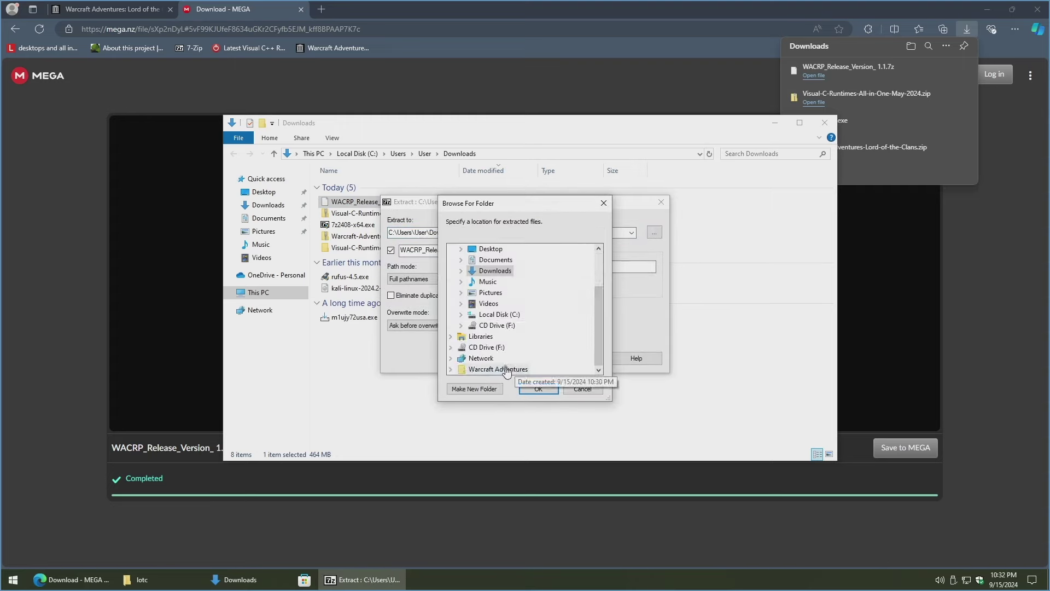
pyautogui.click(539, 389)
pyautogui.click(515, 358)
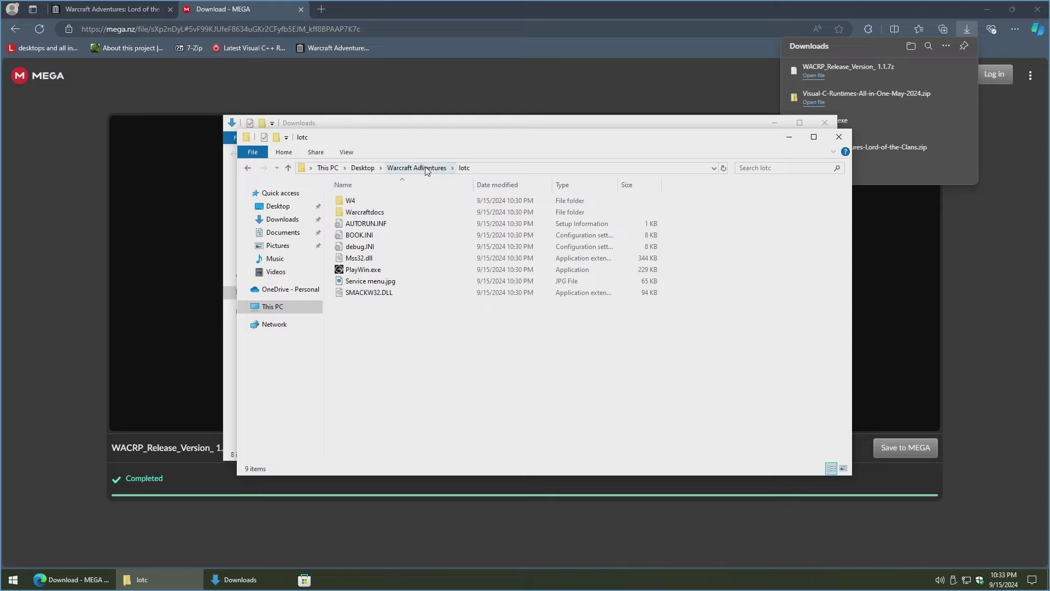
# - Open the extracted WACRP_Release_Version_ 1.1 folder and play Mix_Cs21.smk
pyautogui.click(414, 169)
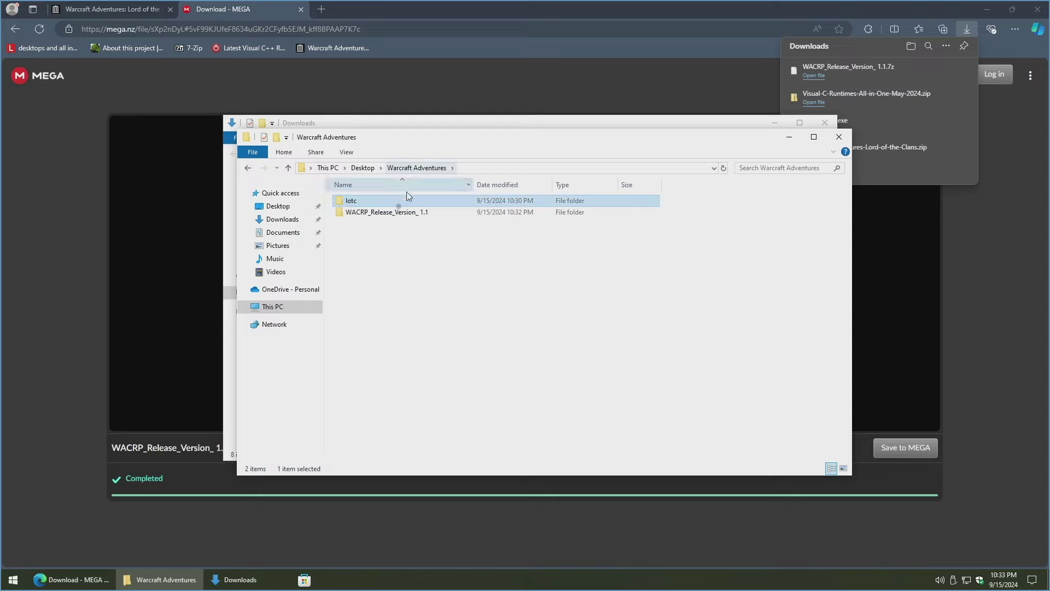
pyautogui.doubleClick(393, 213)
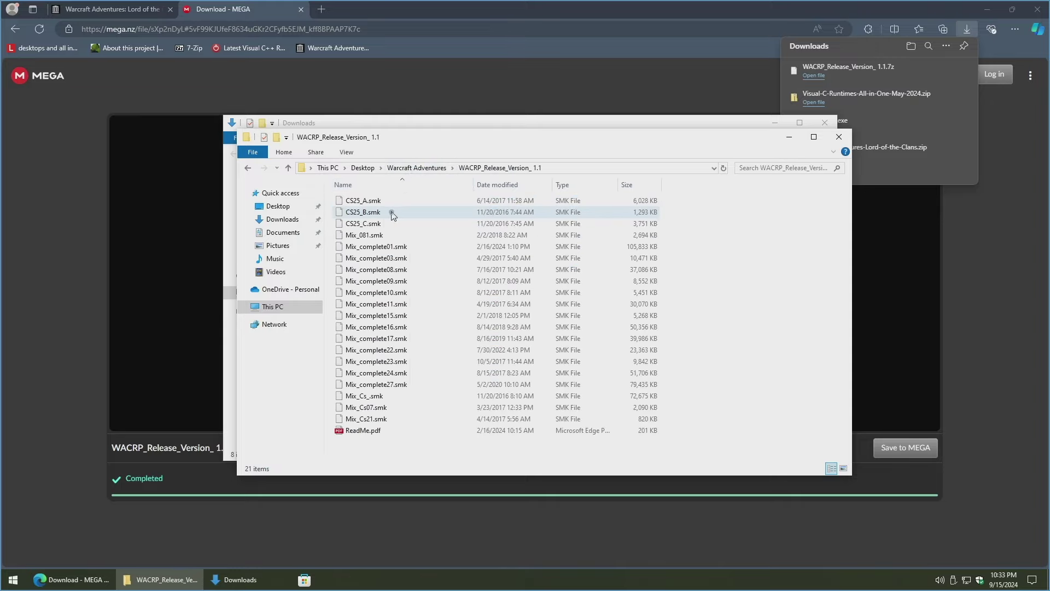
pyautogui.click(379, 420)
pyautogui.doubleClick(385, 420)
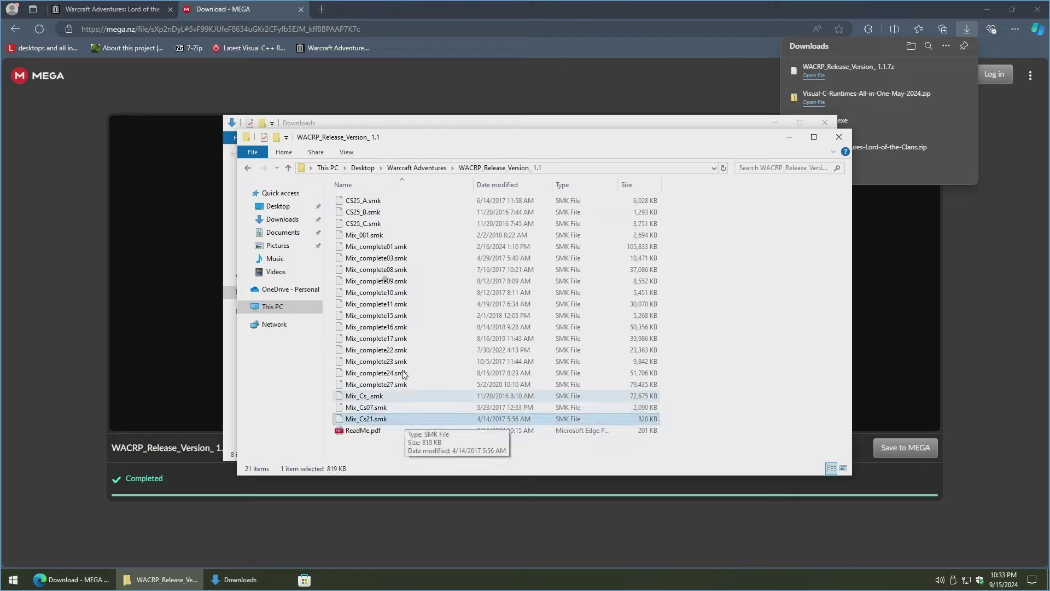
# - Copy the 20 remastered SMK files and navigate to lotc\W4\Cut_Scenes
pyautogui.keyDown('shift'); pyautogui.click(388, 204); pyautogui.keyUp('shift')
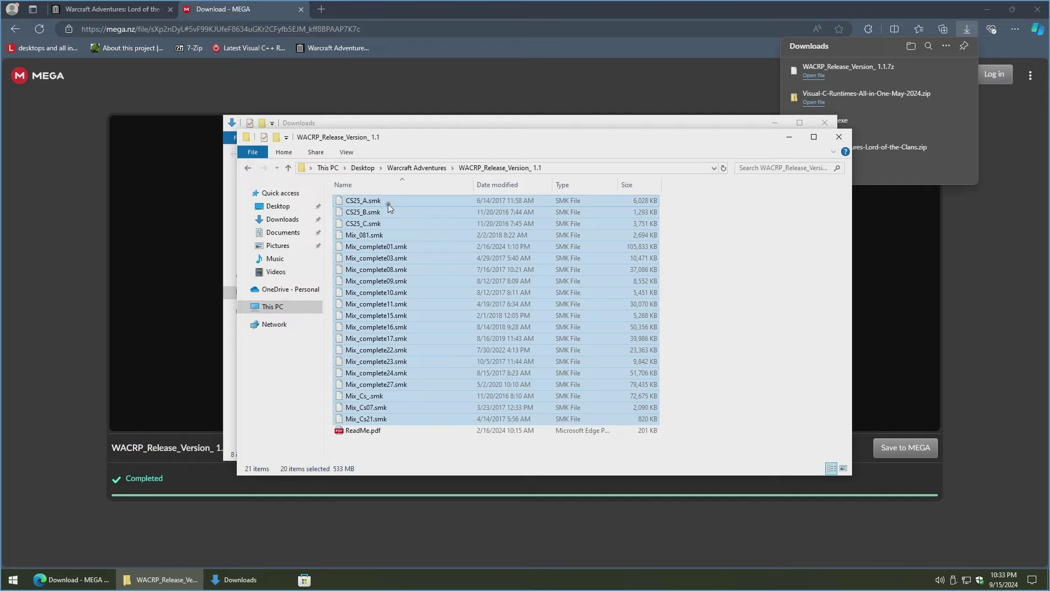
pyautogui.rightClick(388, 203)
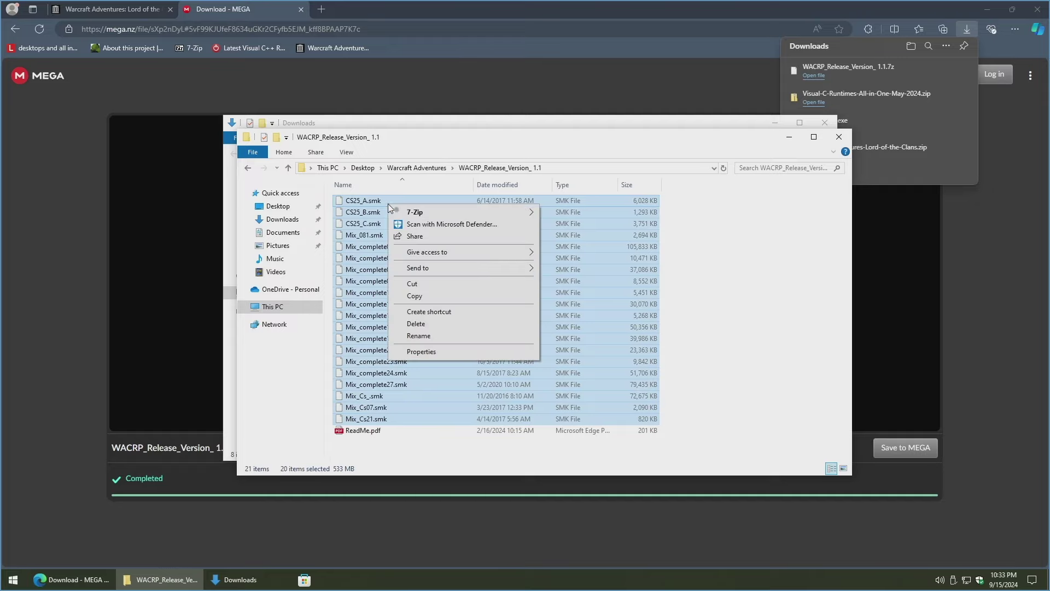
pyautogui.click(422, 297)
pyautogui.click(249, 168)
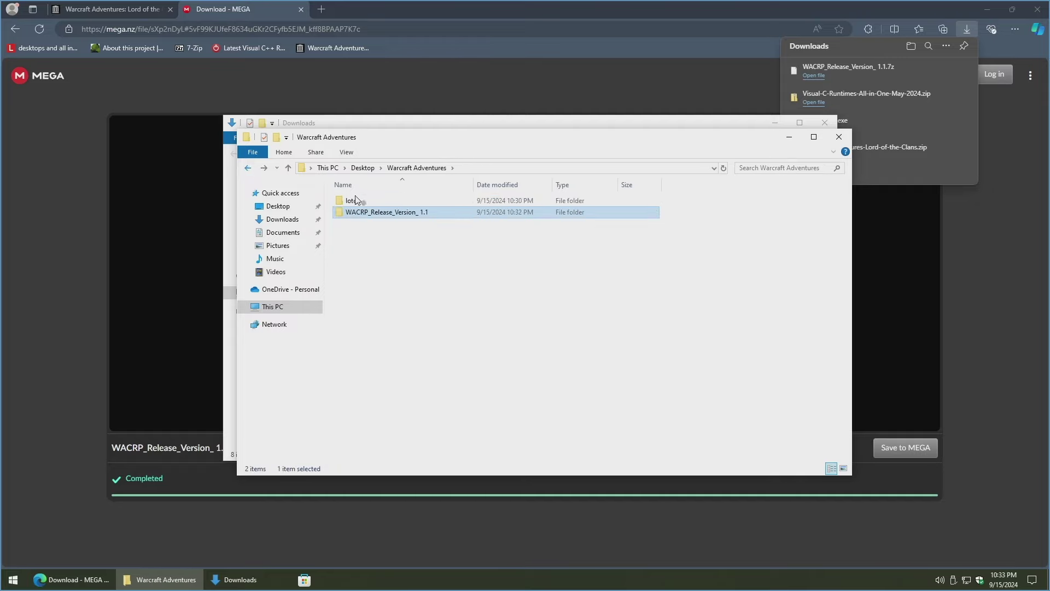
pyautogui.doubleClick(371, 202)
pyautogui.doubleClick(372, 201)
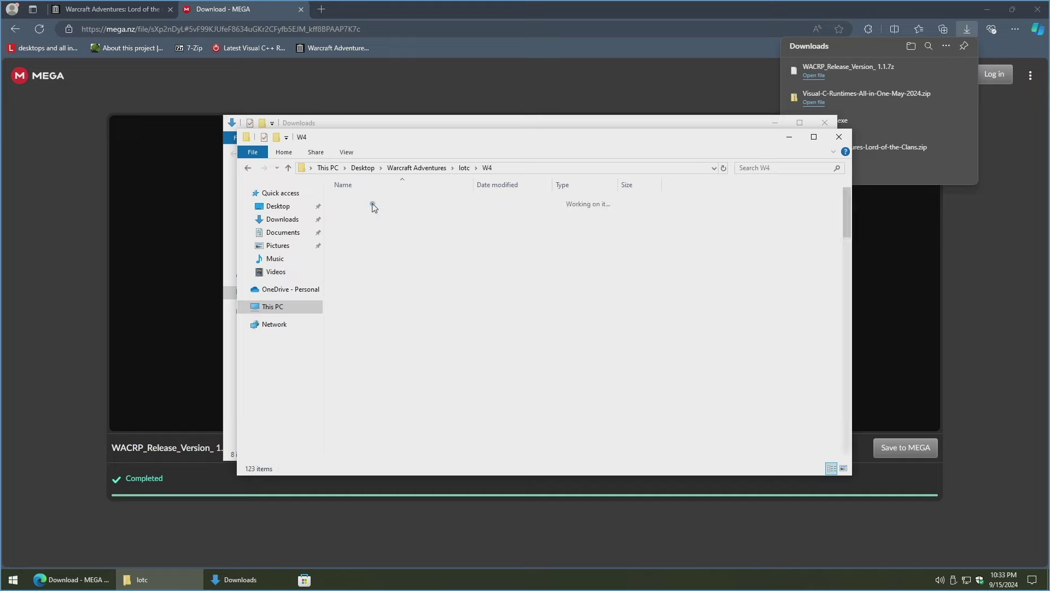
pyautogui.doubleClick(378, 212)
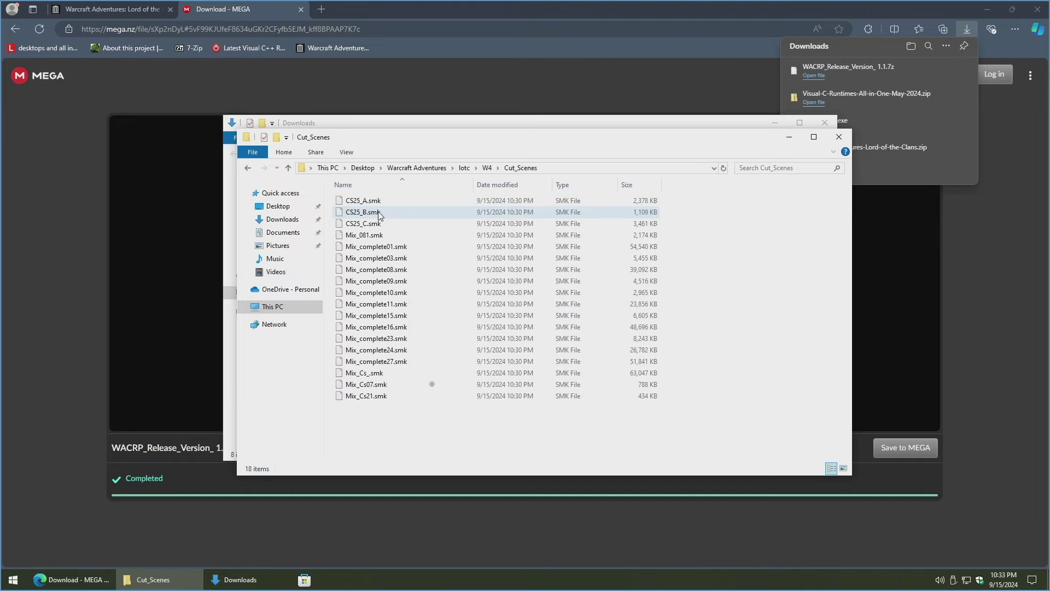
# - Paste them into Cut_Scenes, replacing the original files, then go up to lotc
pyautogui.rightClick(411, 437)
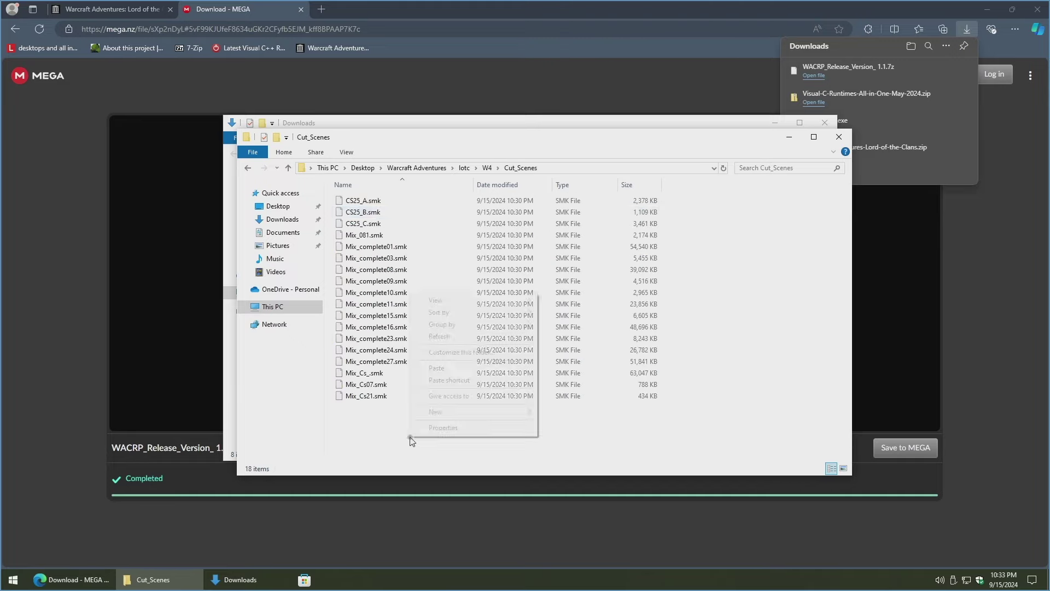
pyautogui.click(436, 368)
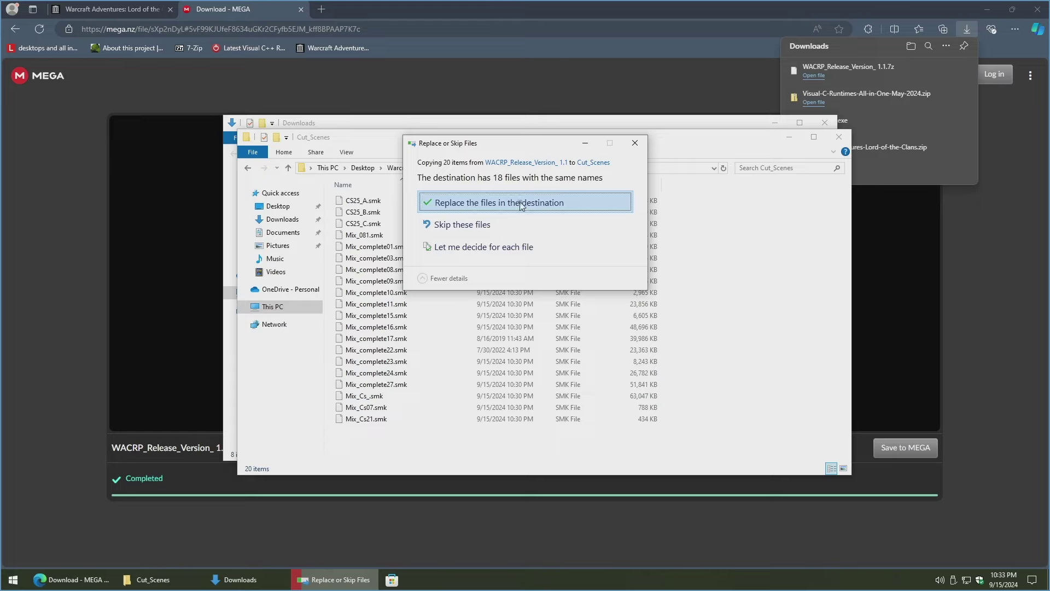
pyautogui.click(521, 204)
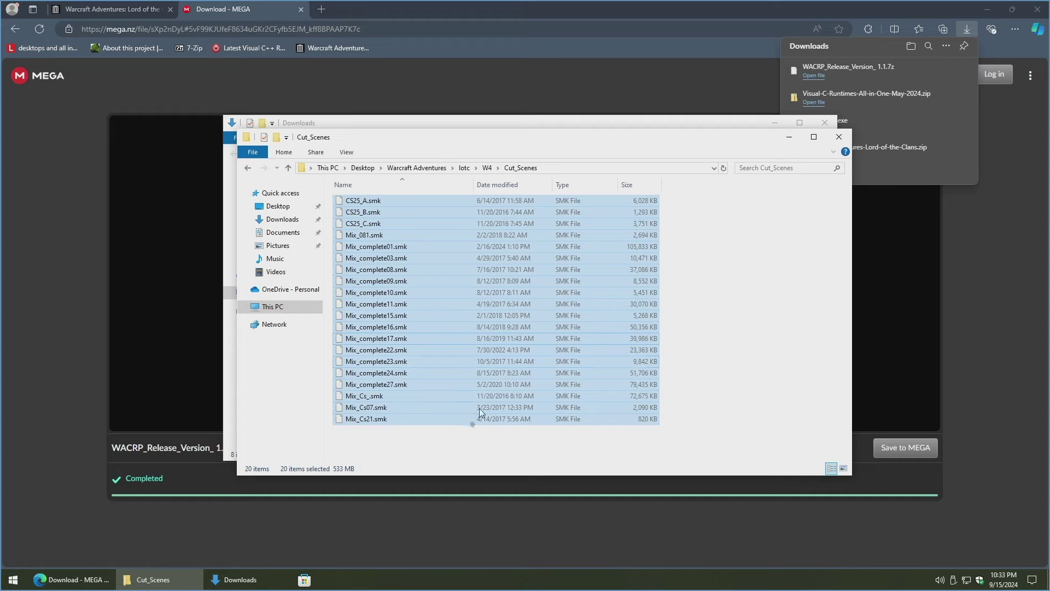
pyautogui.click(470, 434)
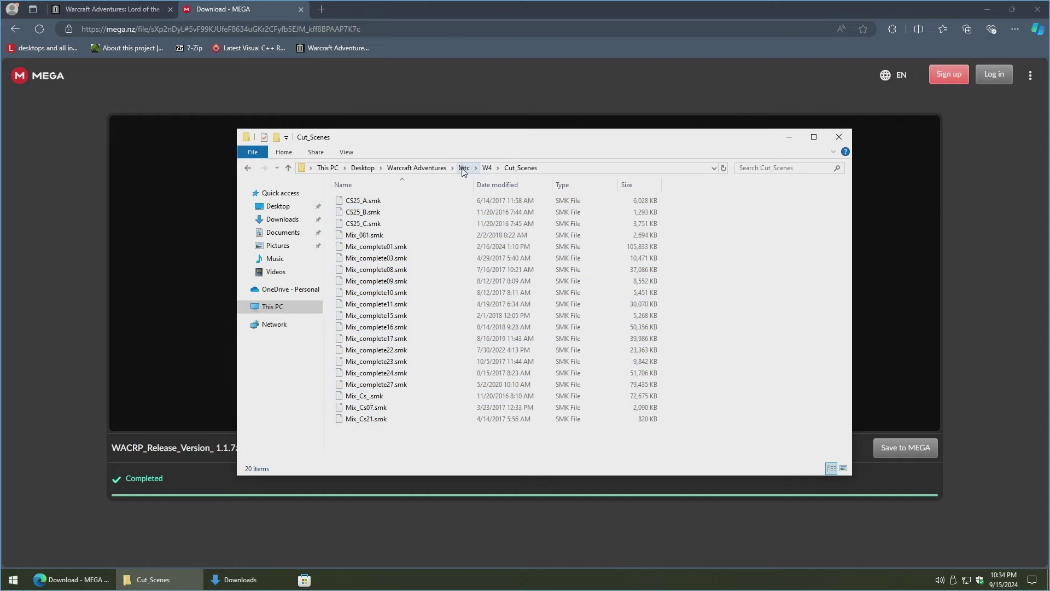
pyautogui.click(464, 169)
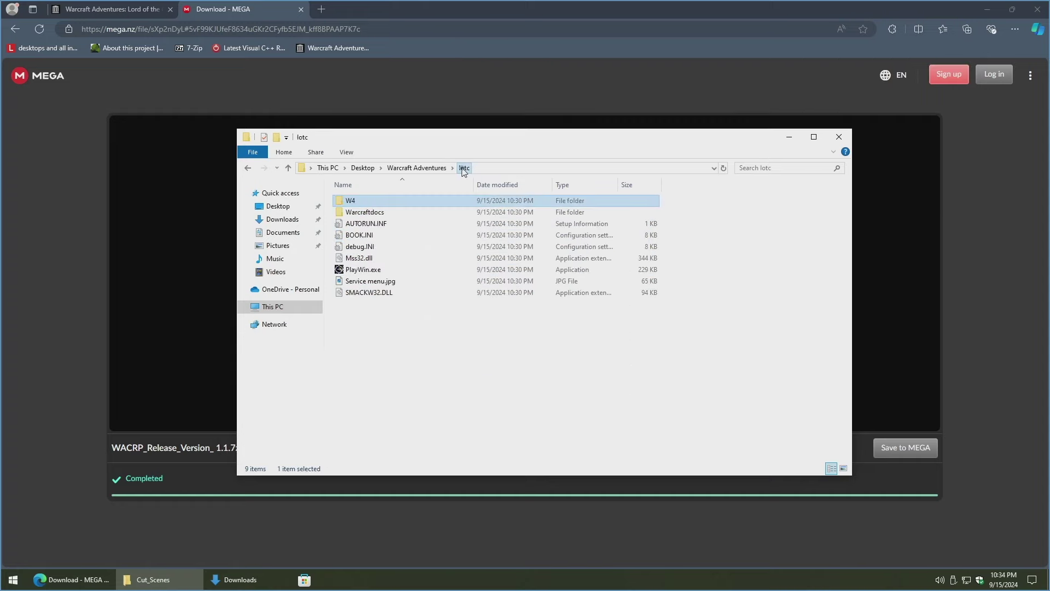
# - Open the SMACKW32.dll link from the WACRP FAQ page in a new tab
pyautogui.click(17, 33)
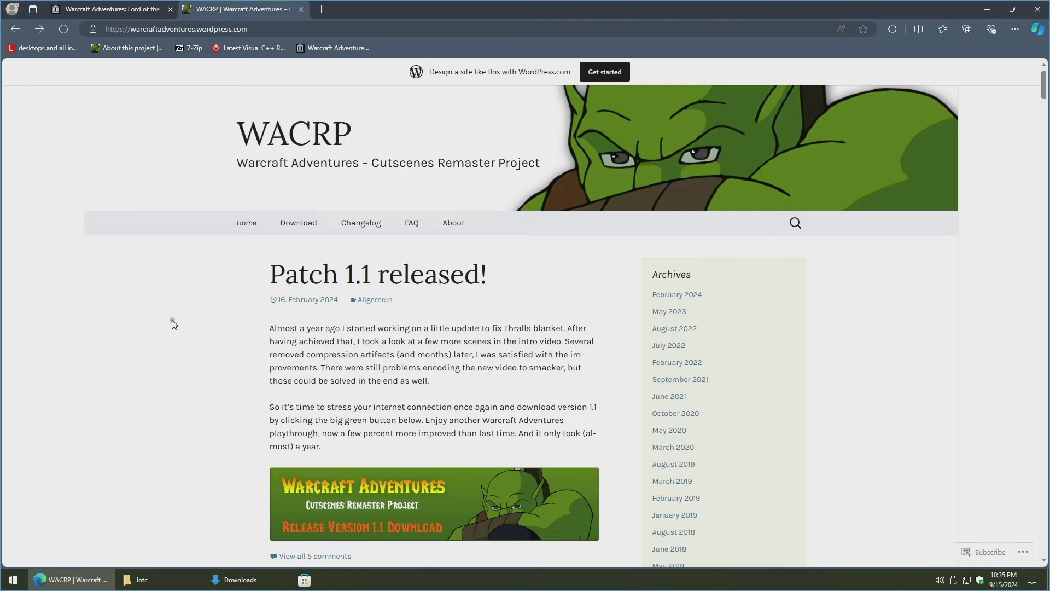
pyautogui.click(413, 225)
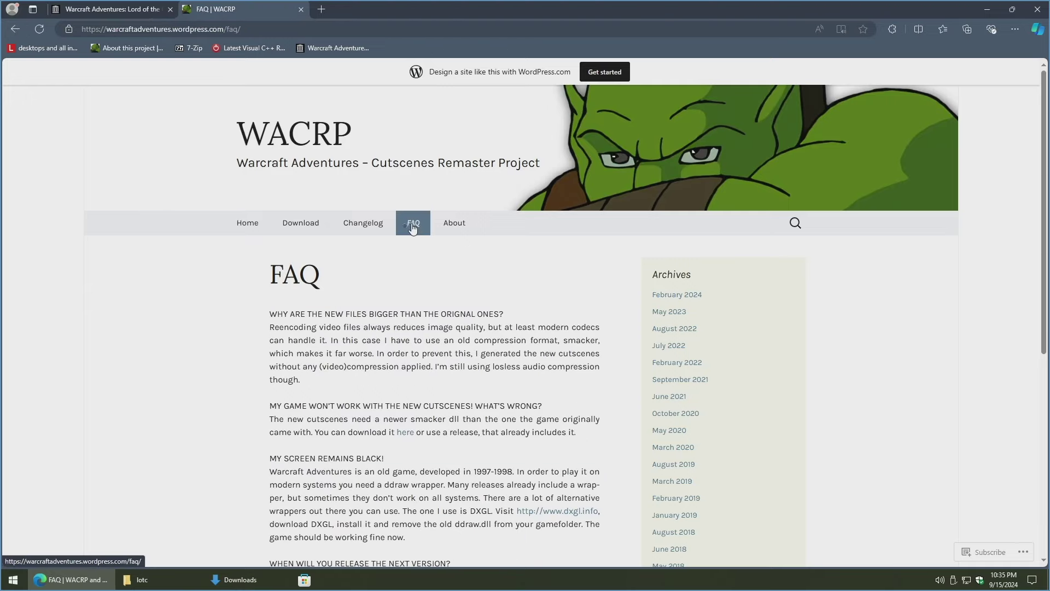
pyautogui.scroll(-3, 429, 286)
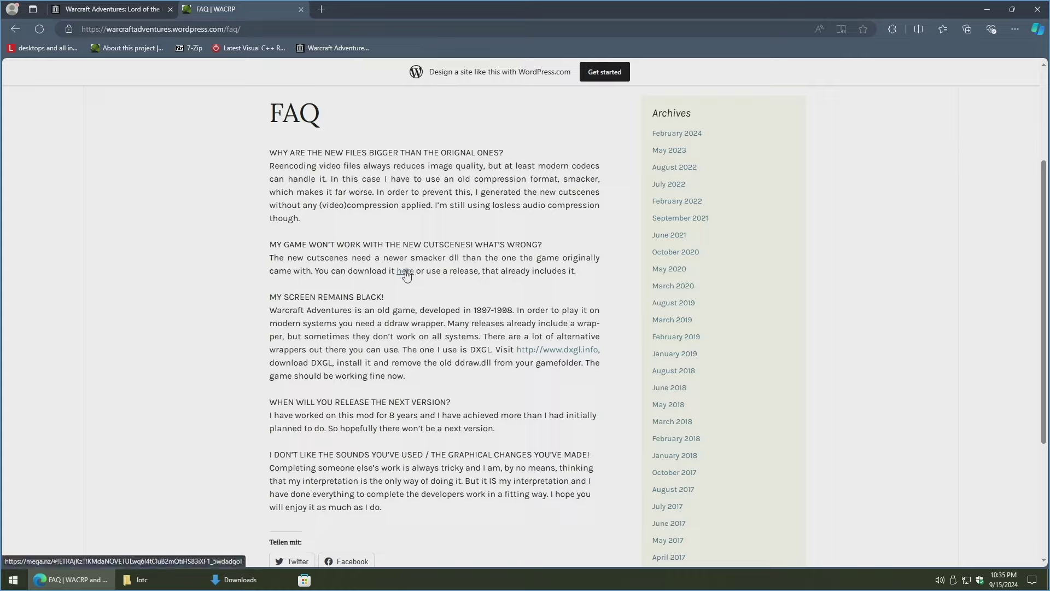
pyautogui.rightClick(408, 273)
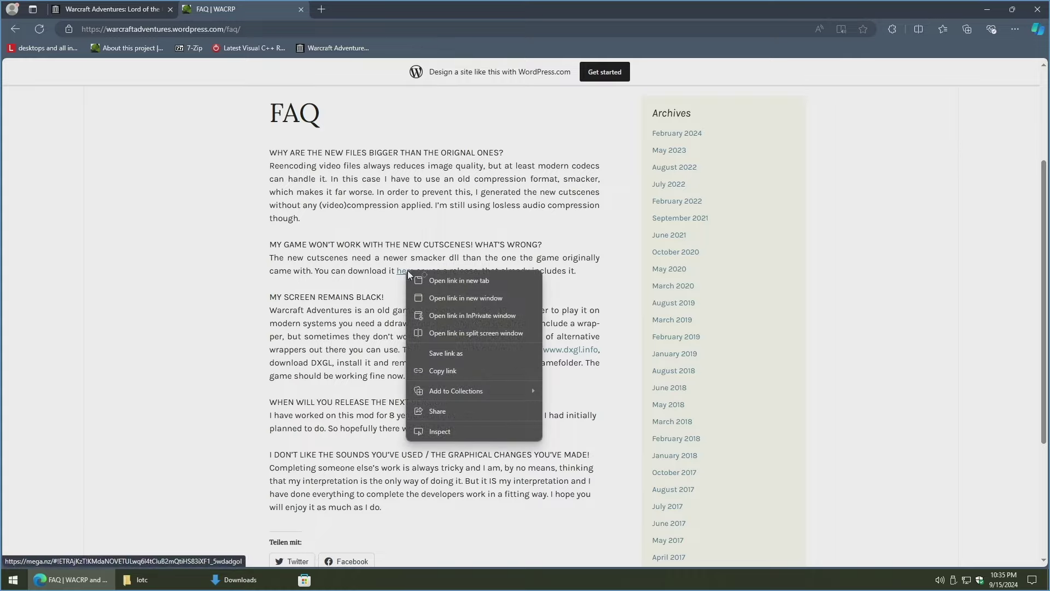
pyautogui.click(447, 282)
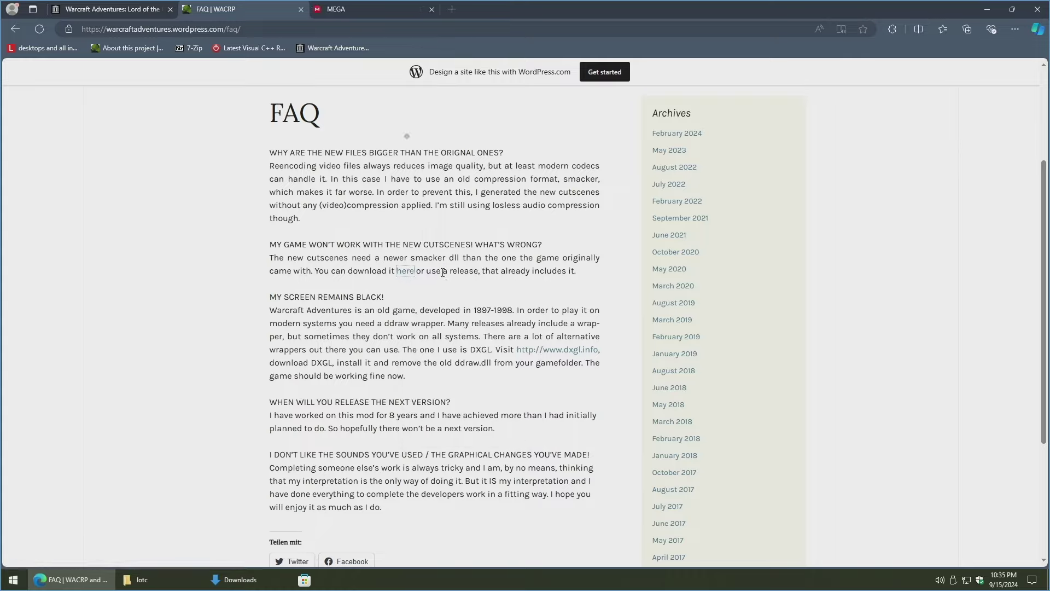
pyautogui.click(356, 8)
# - Download SMACKW32.dll from MEGA and keep it despite Edge's harmful-file block
pyautogui.click(826, 486)
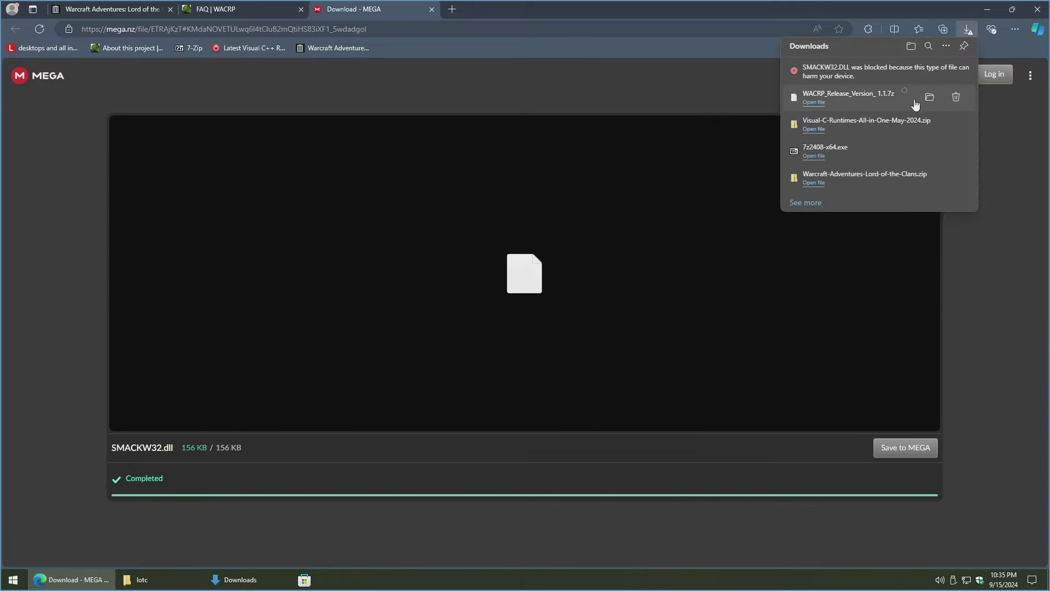
pyautogui.moveTo(889, 73)
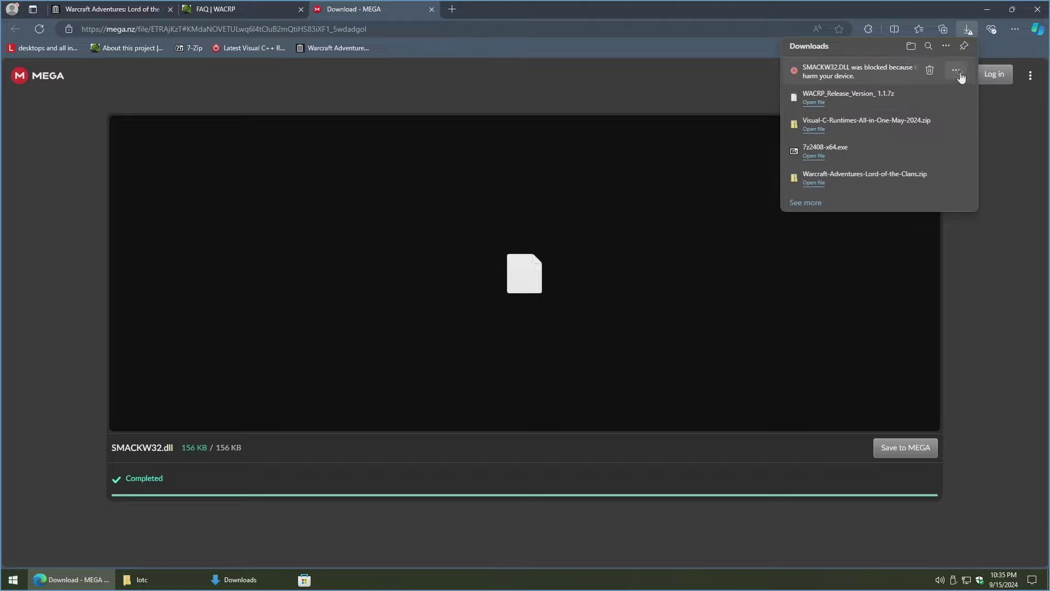
pyautogui.click(960, 75)
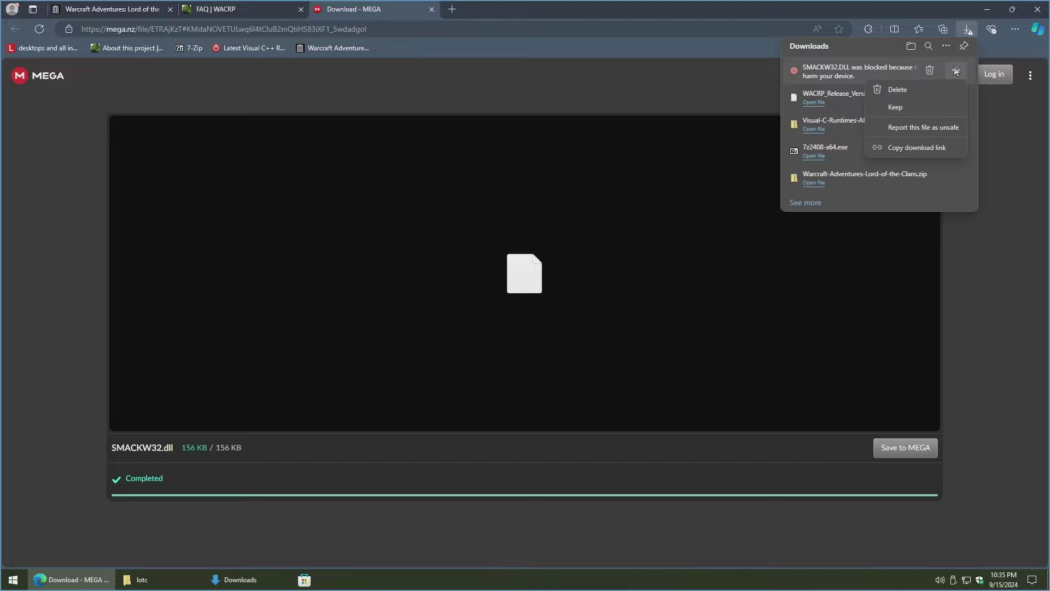
pyautogui.click(911, 108)
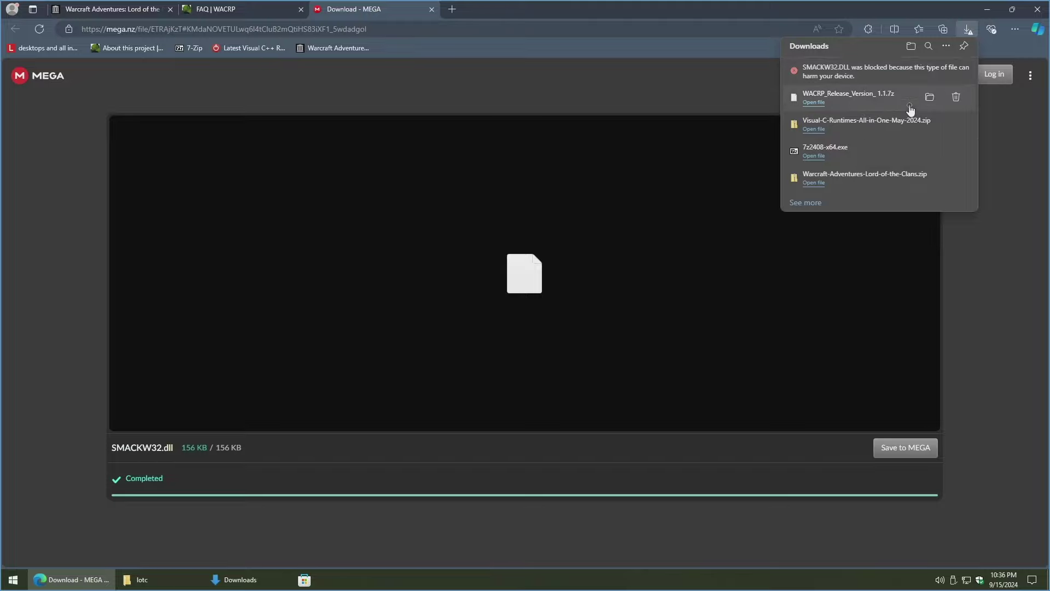
# - Copy the newly downloaded 156 KB SMACKW32.DLL from the Downloads folder
pyautogui.click(930, 72)
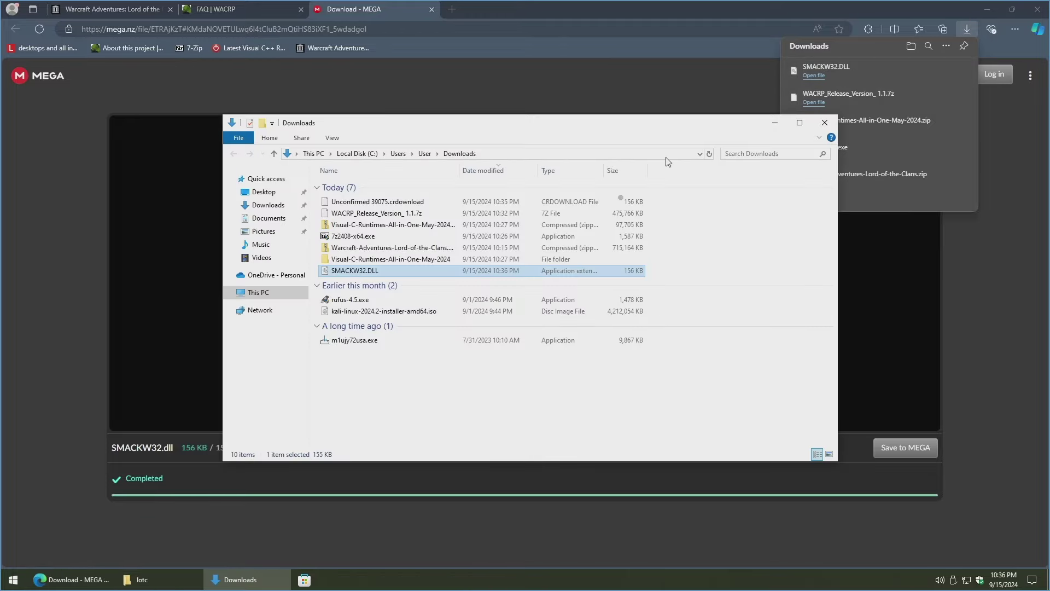
pyautogui.rightClick(366, 274)
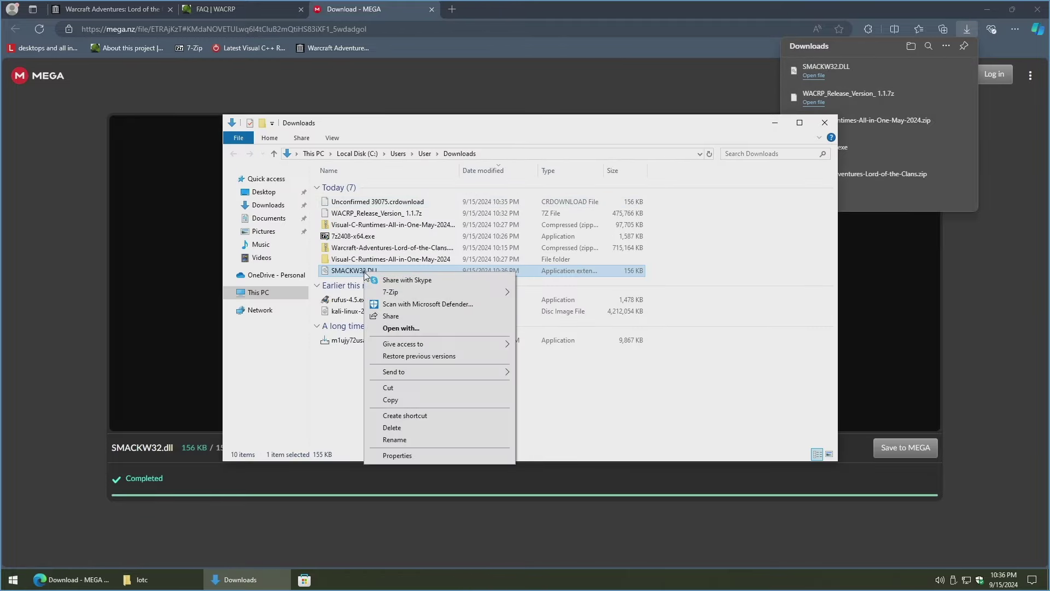
pyautogui.click(402, 393)
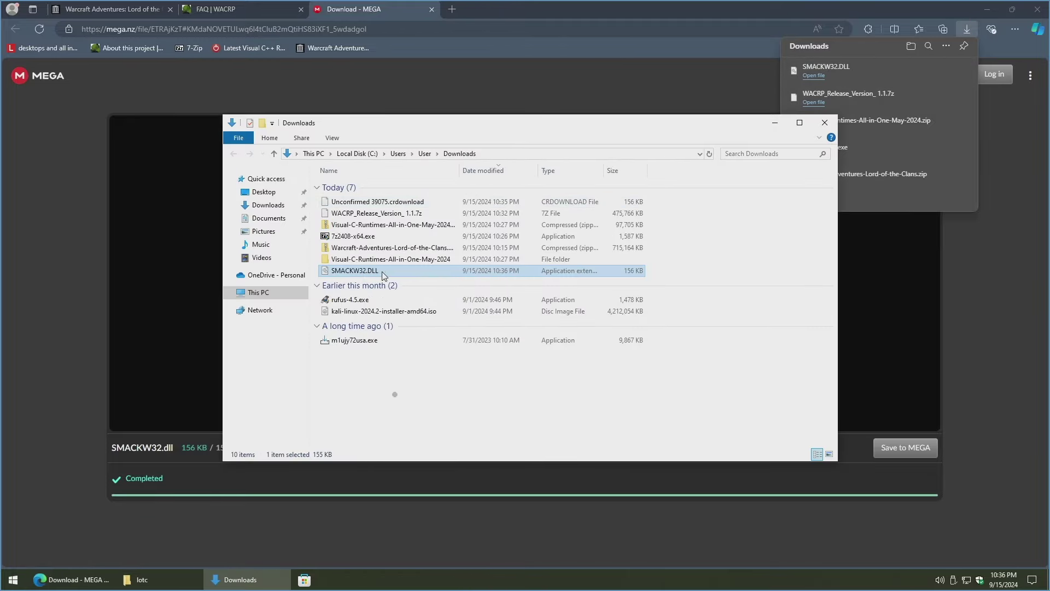
# - Paste it into the lotc folder, replacing the old 94 KB SMACKW32.DLL
pyautogui.click(142, 579)
pyautogui.rightClick(365, 348)
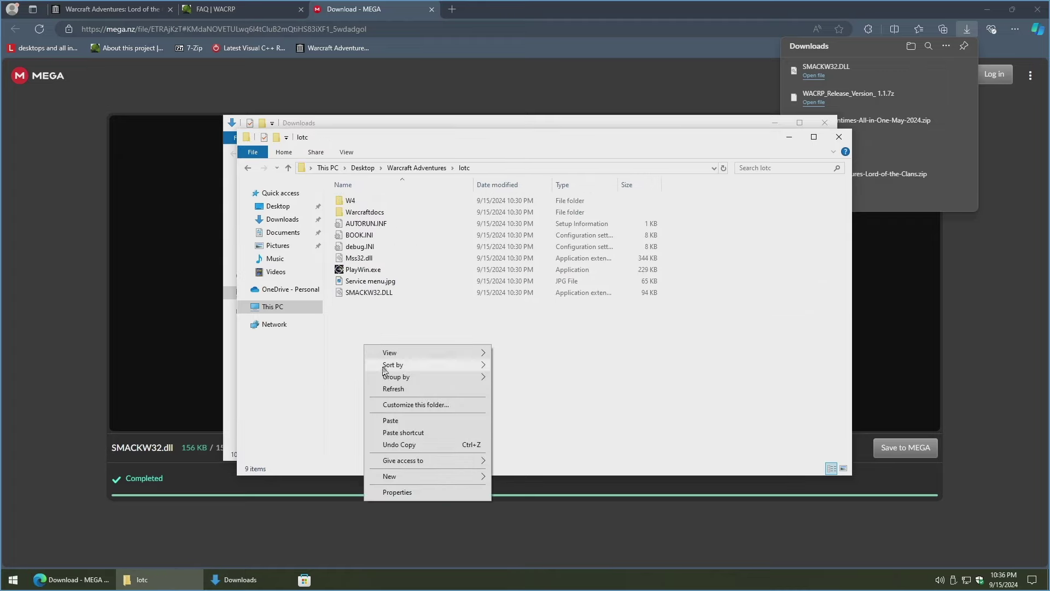
pyautogui.click(552, 305)
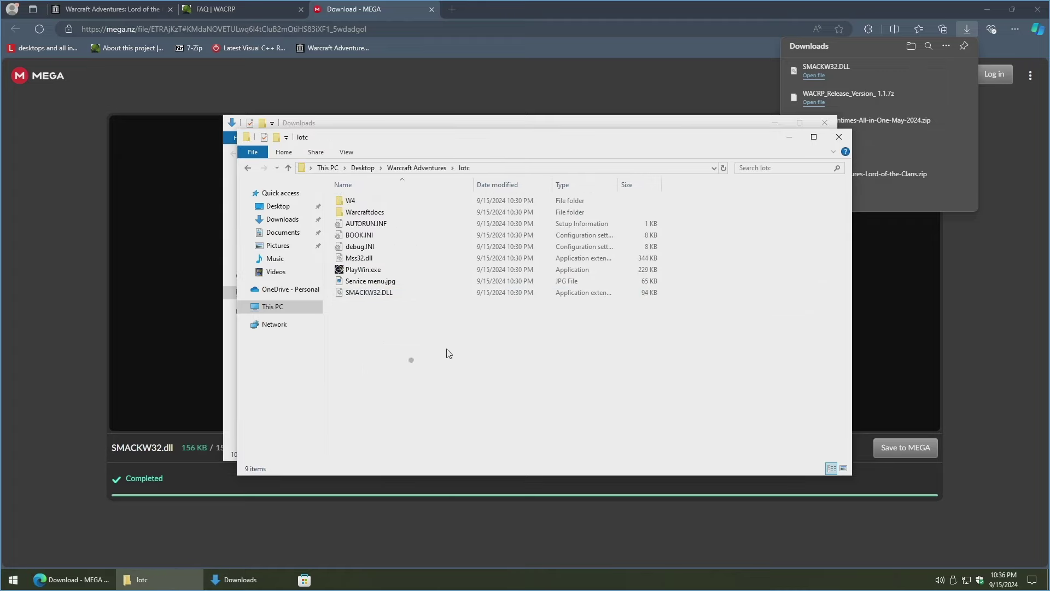
pyautogui.rightClick(412, 364)
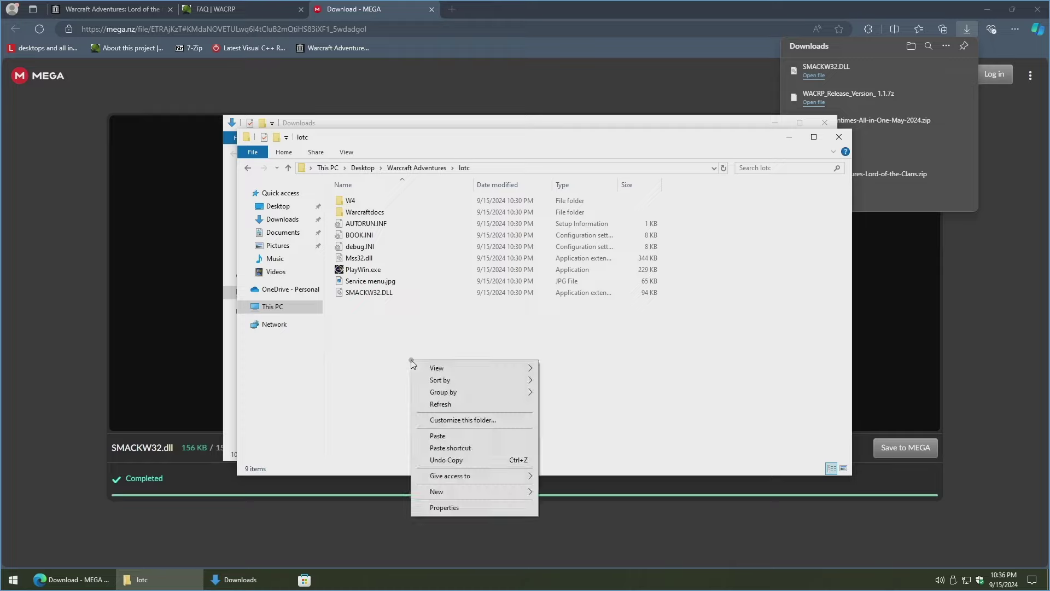
pyautogui.click(434, 436)
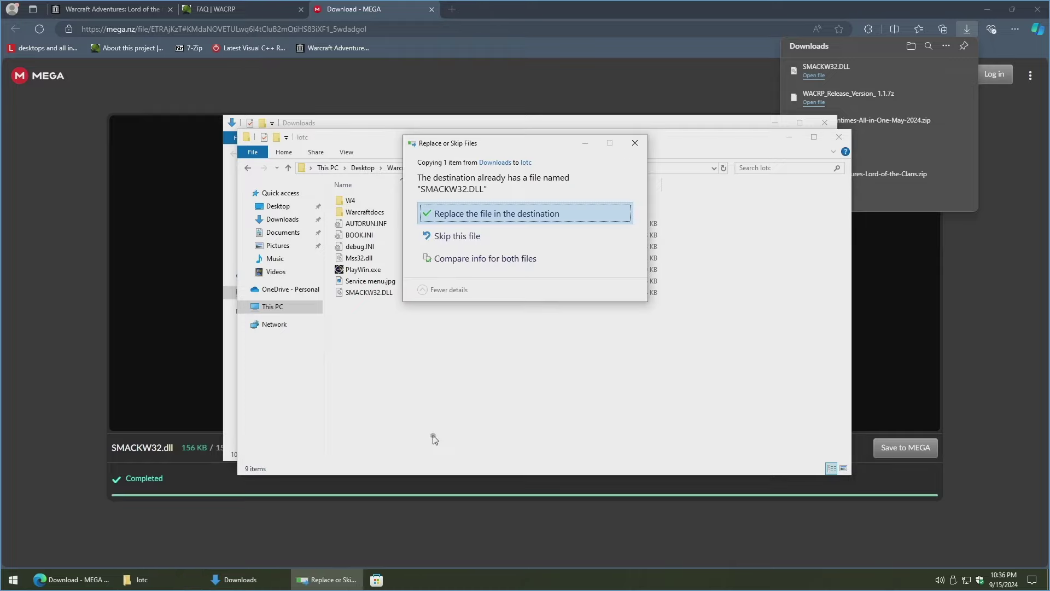
pyautogui.click(527, 216)
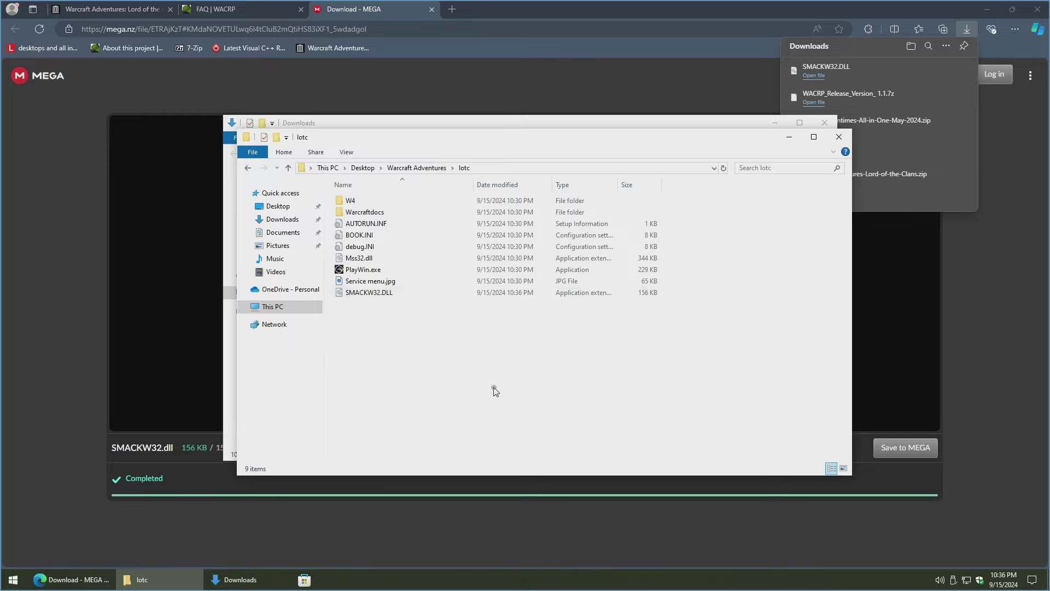
# - Open the dxgl.info link from the FAQ's black-screen answer in a new tab
pyautogui.click(236, 11)
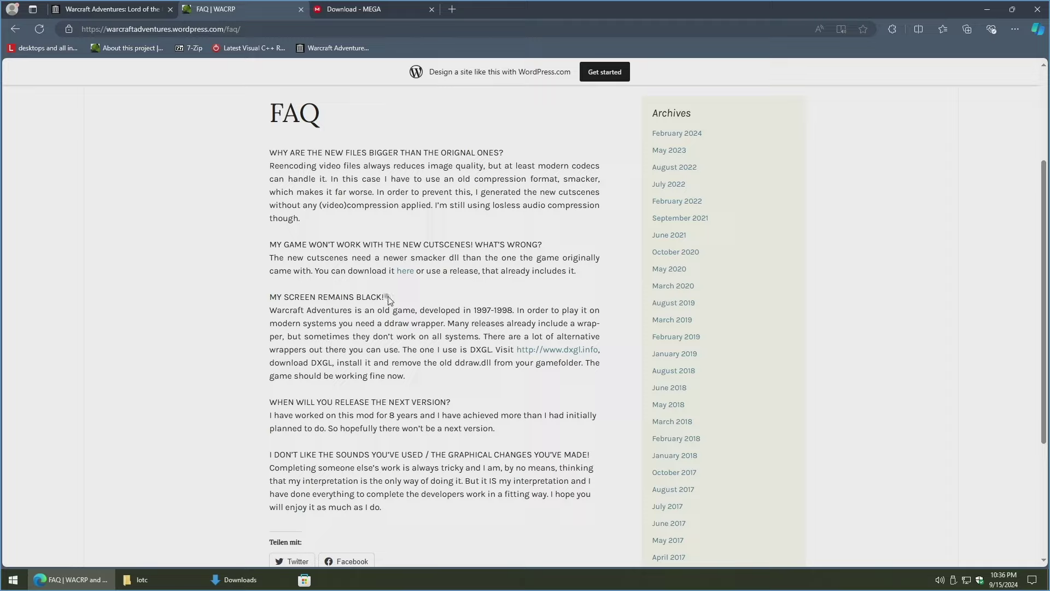
pyautogui.moveTo(385, 297); pyautogui.dragTo(272, 300)
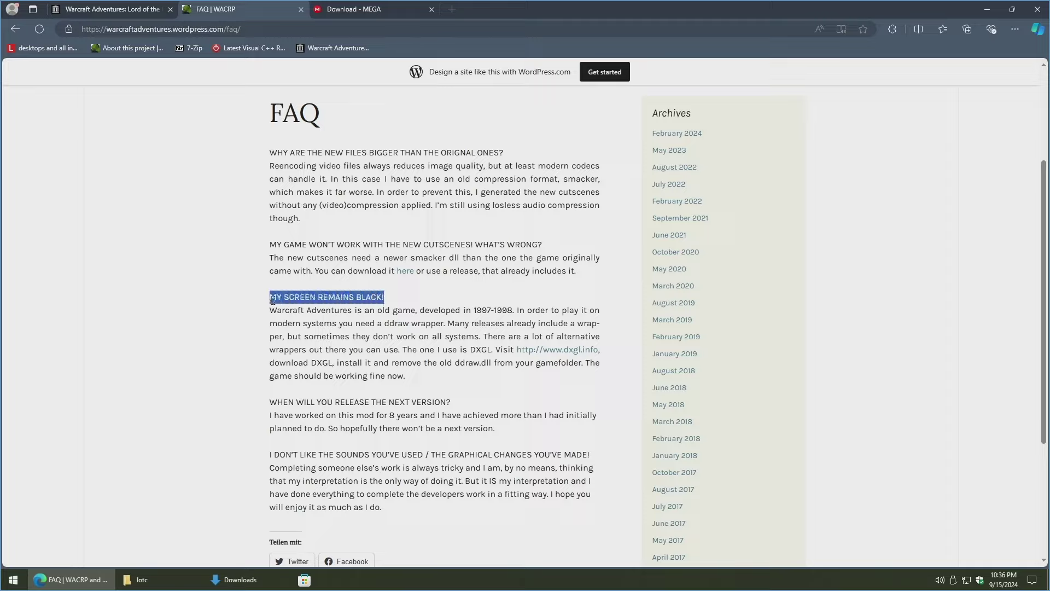
pyautogui.rightClick(546, 352)
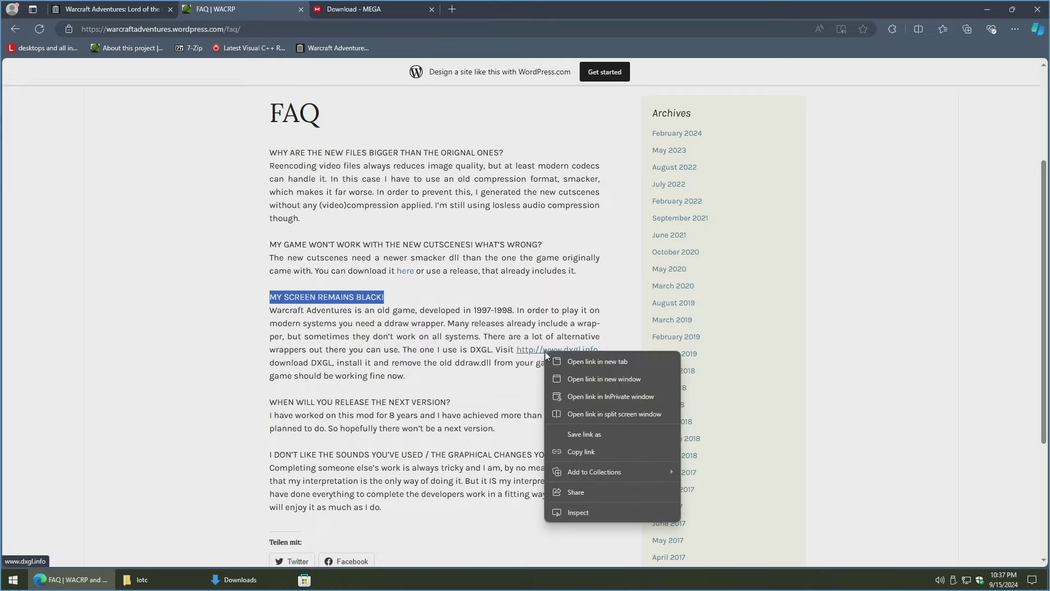
pyautogui.click(579, 363)
pyautogui.click(475, 10)
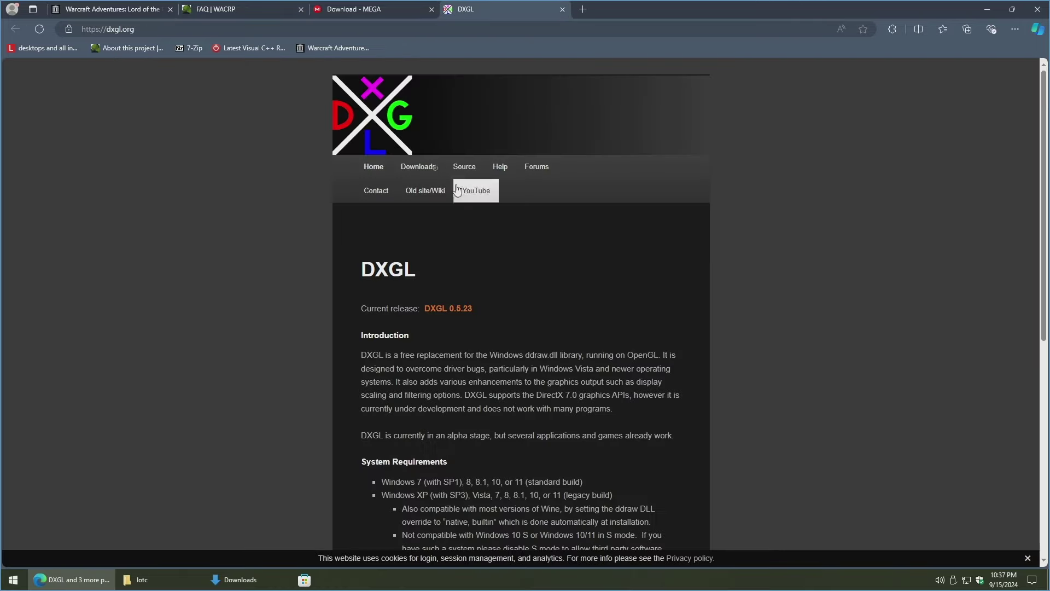
# - Download the DXGL-0.5.23-win32.exe Windows installer from the Downloads page
pyautogui.click(420, 173)
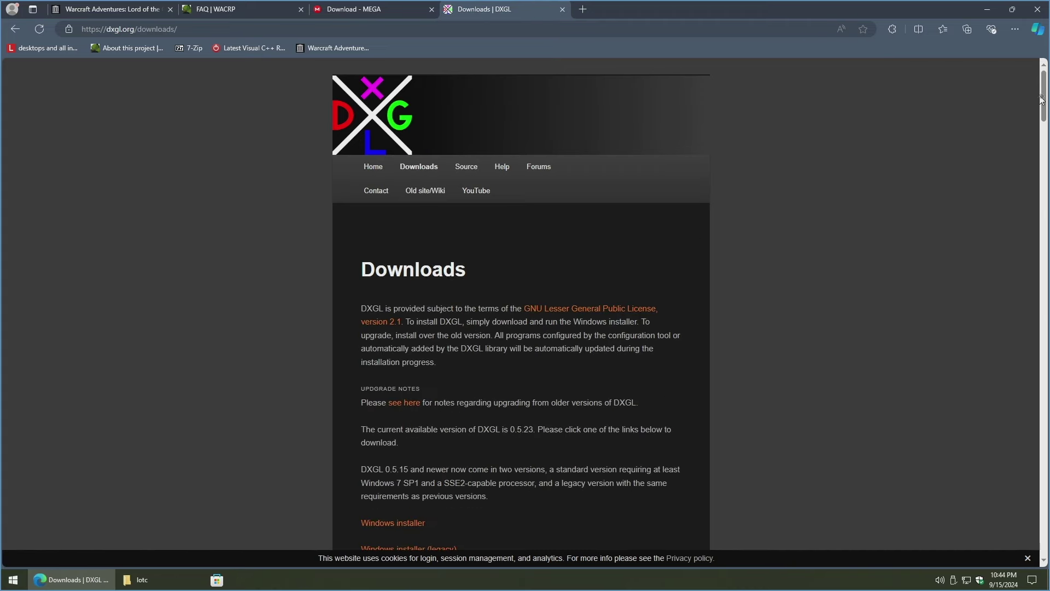
pyautogui.scroll(-2, 1044, 102)
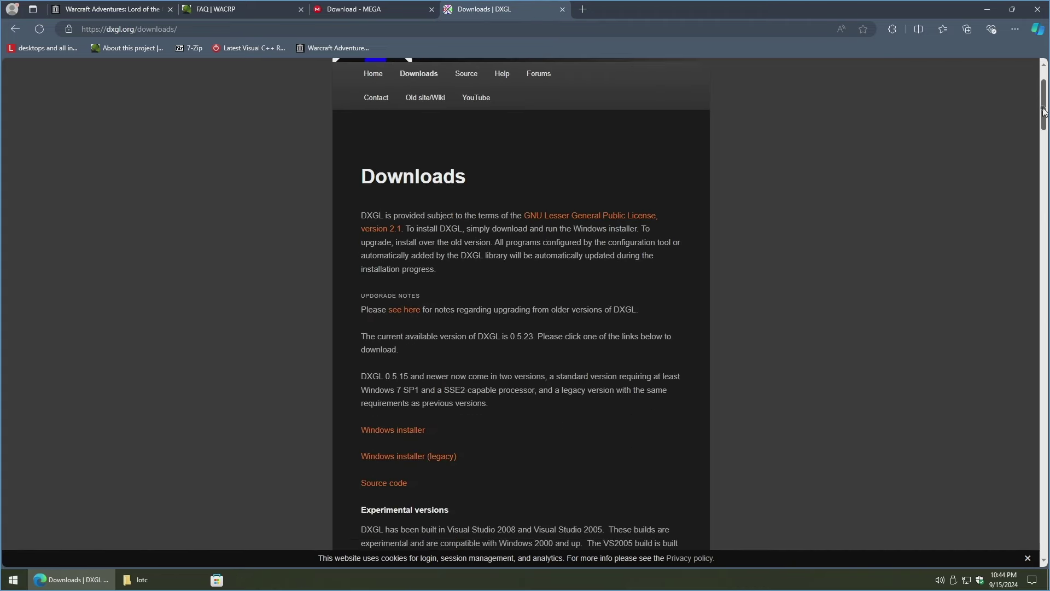
pyautogui.click(395, 433)
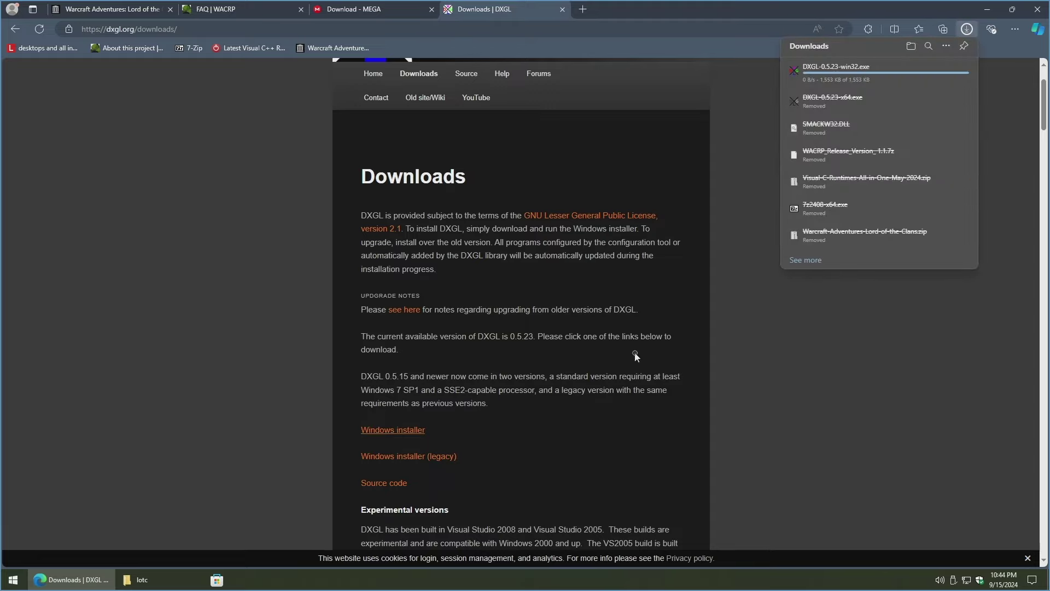
# - Install DXGL 0.5.23 in normal mode to the default folder, finishing with DXGL Config open
pyautogui.click(815, 77)
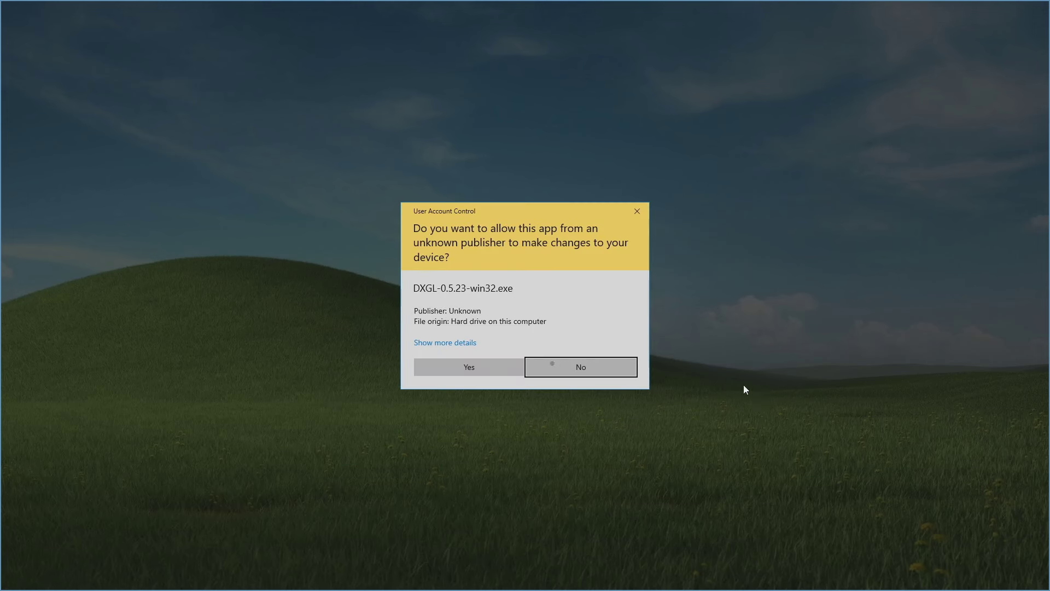
pyautogui.click(478, 368)
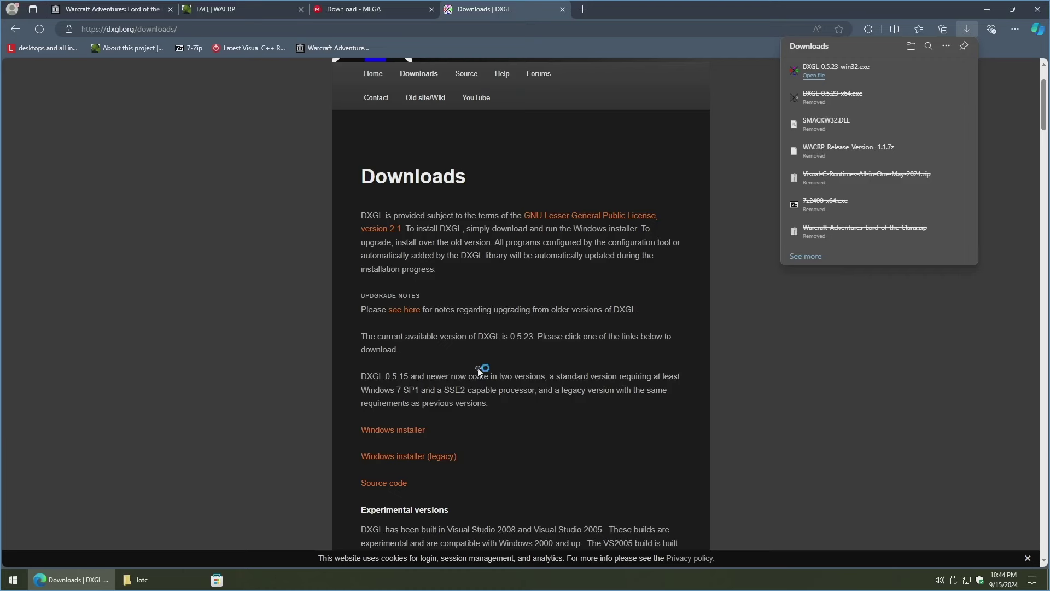
pyautogui.click(582, 378)
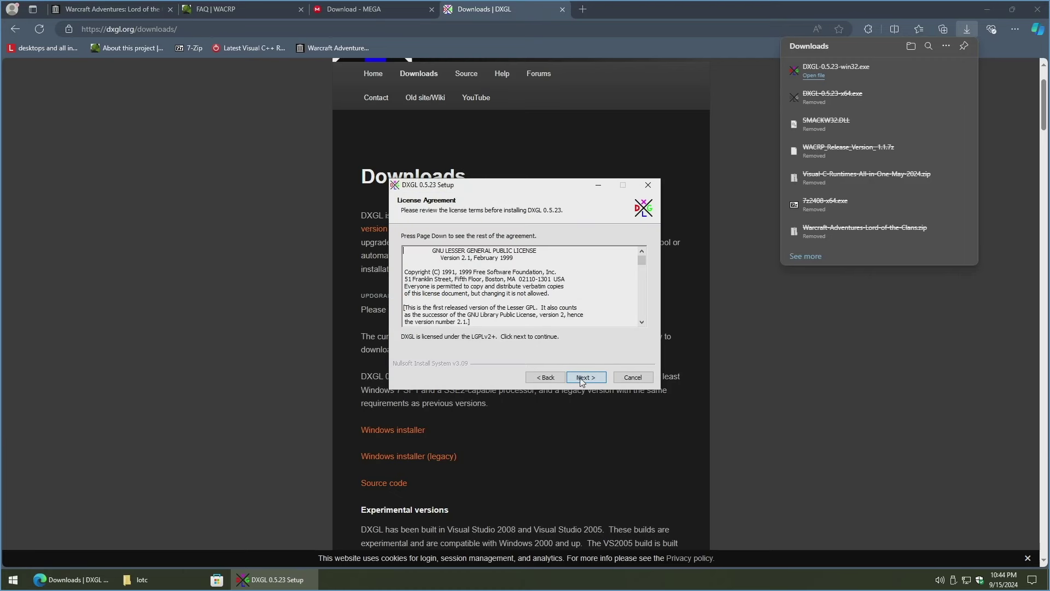
pyautogui.click(582, 377)
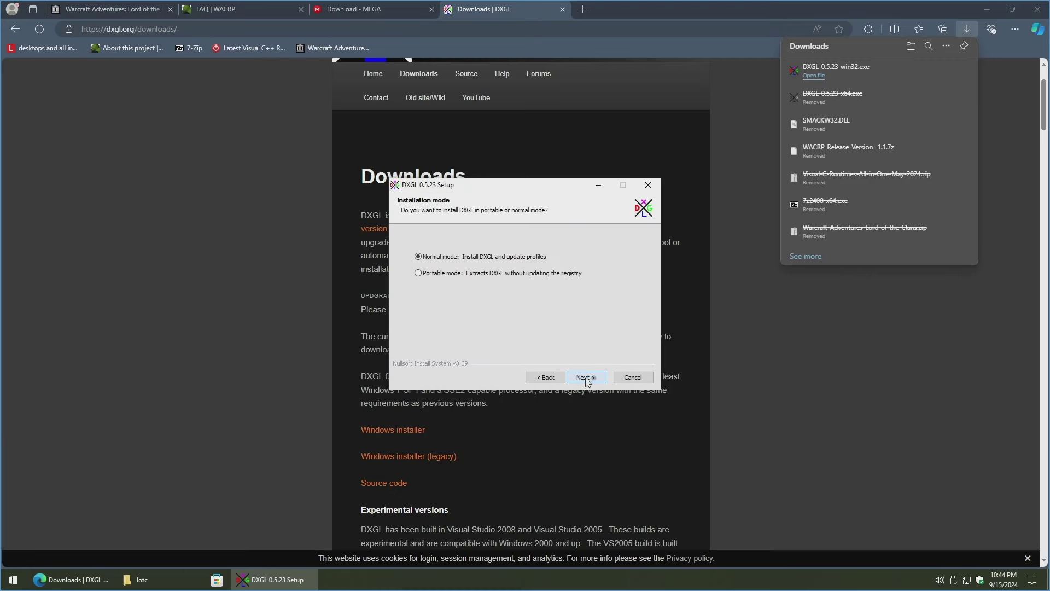
pyautogui.click(592, 379)
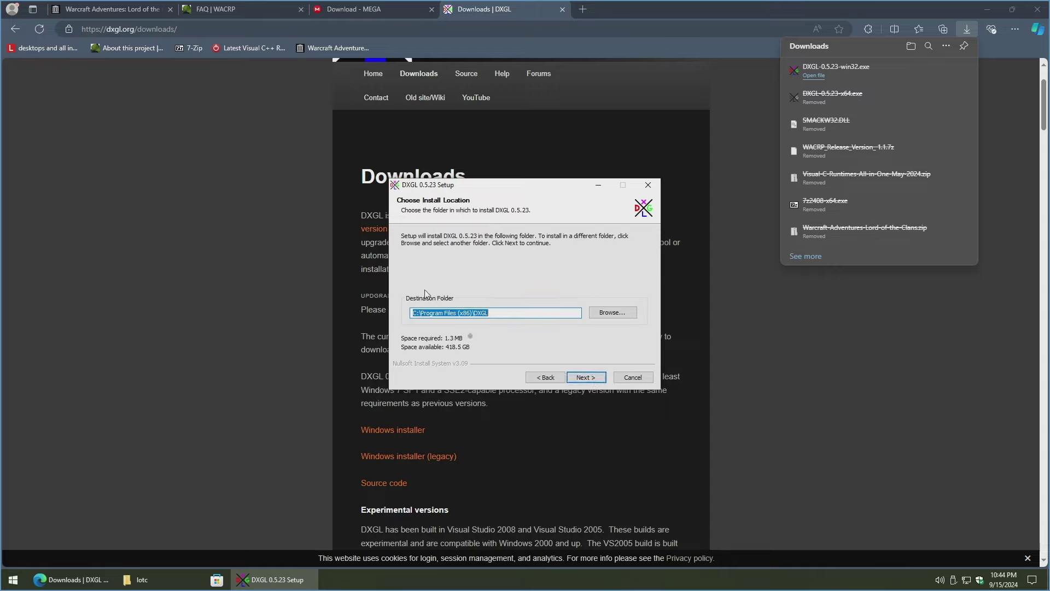
pyautogui.click(587, 377)
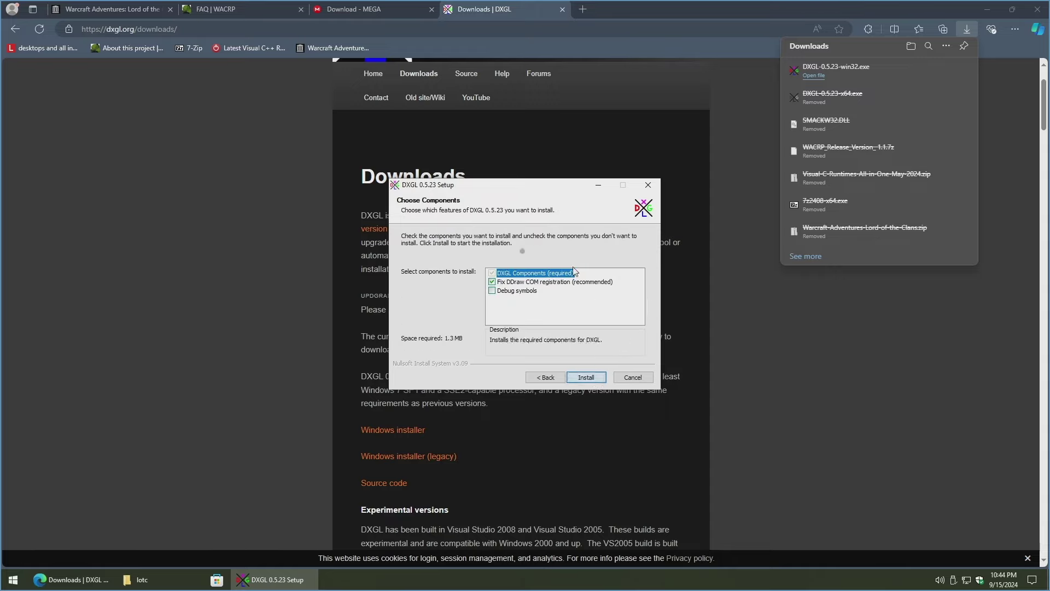
pyautogui.click(587, 377)
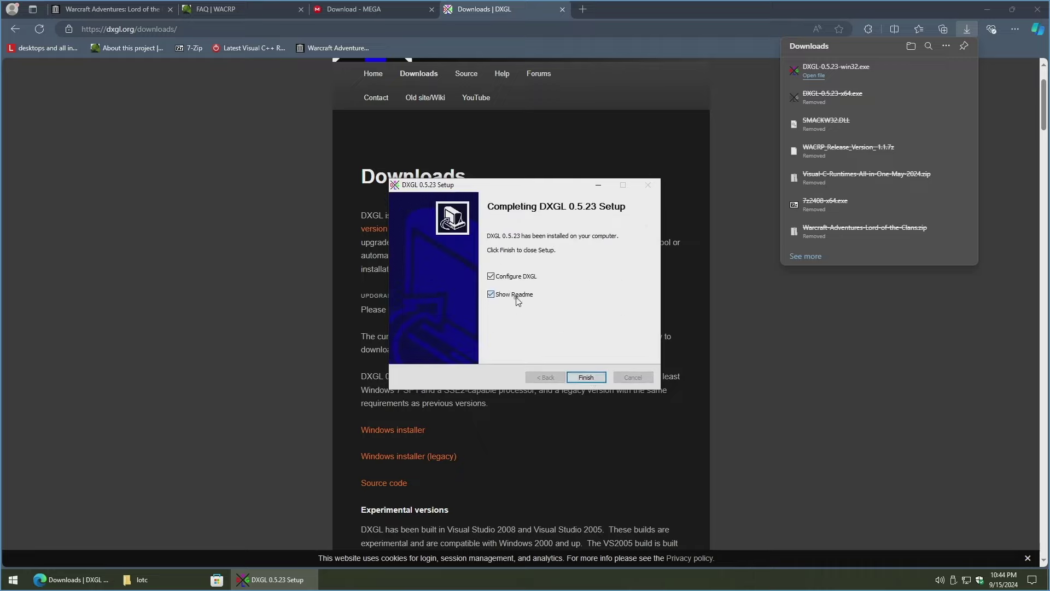
pyautogui.click(586, 377)
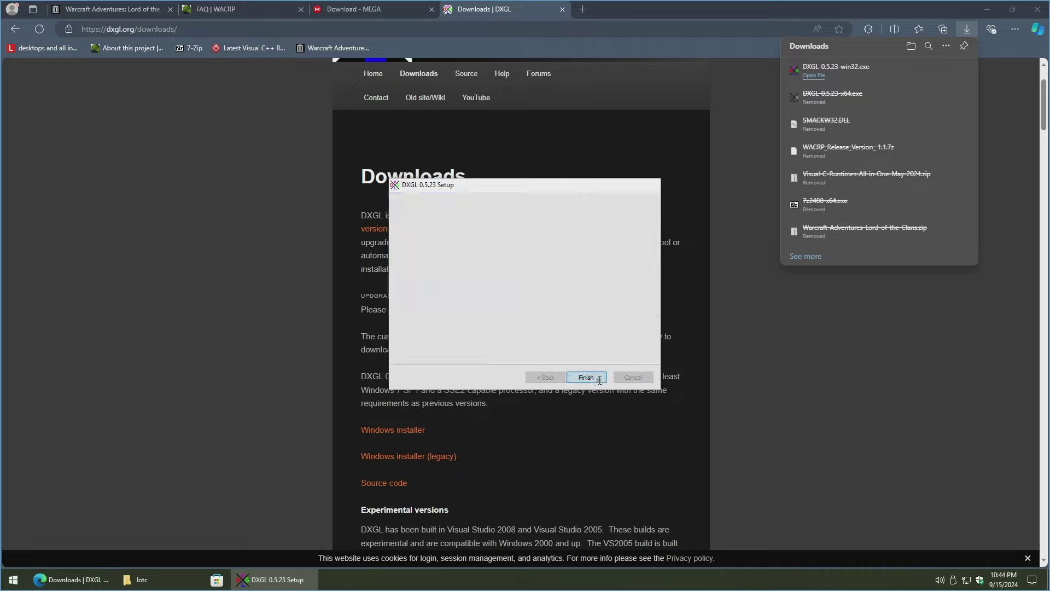
pyautogui.moveTo(222, 127); pyautogui.dragTo(459, 235)
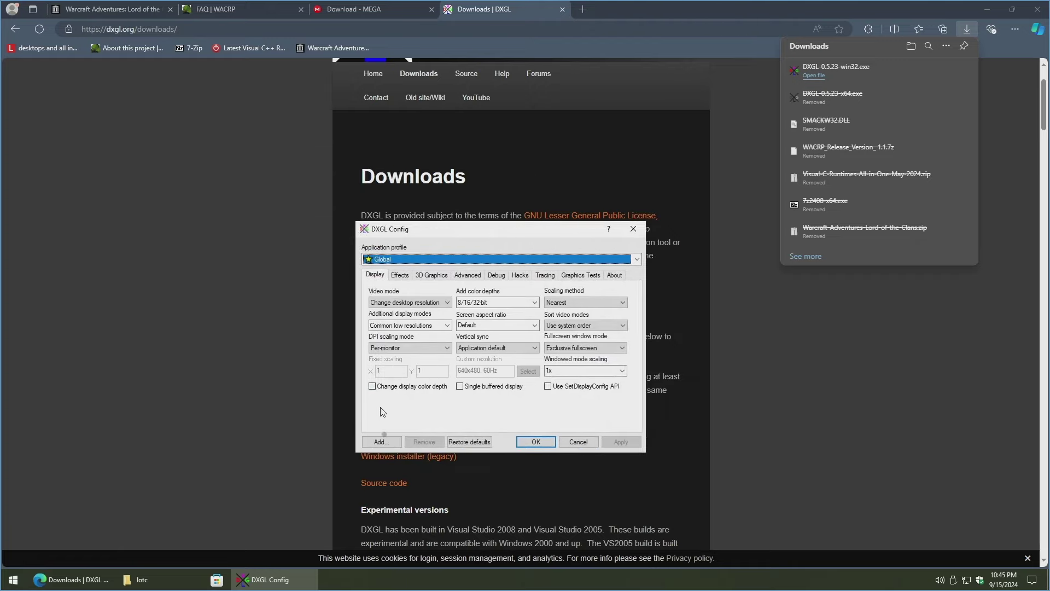
# - Add a DXGL profile for PlayWin.exe from Desktop > Warcraft Adventures > lotc
pyautogui.click(395, 442)
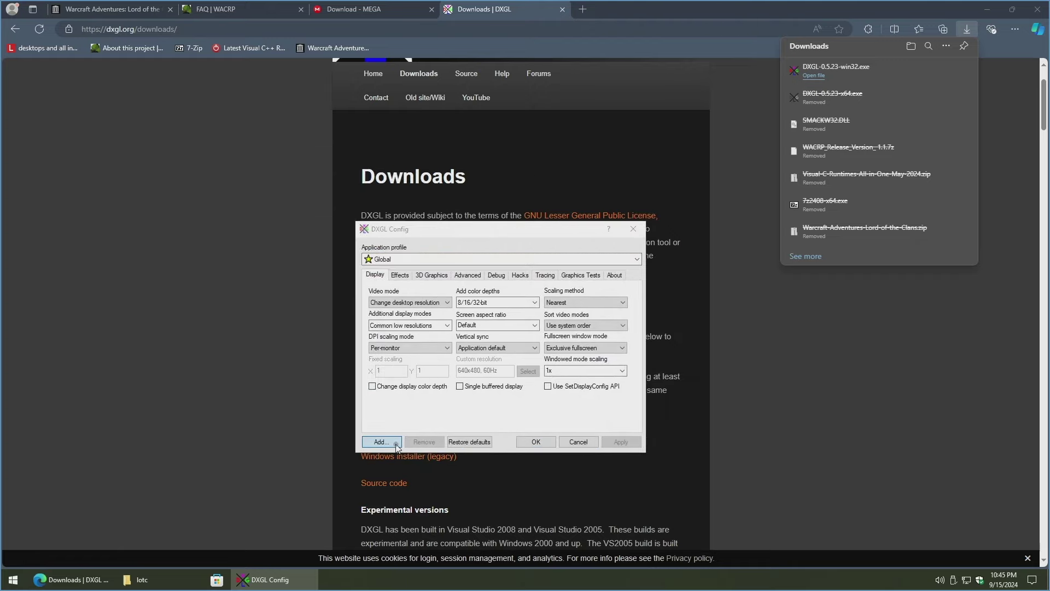
pyautogui.click(397, 320)
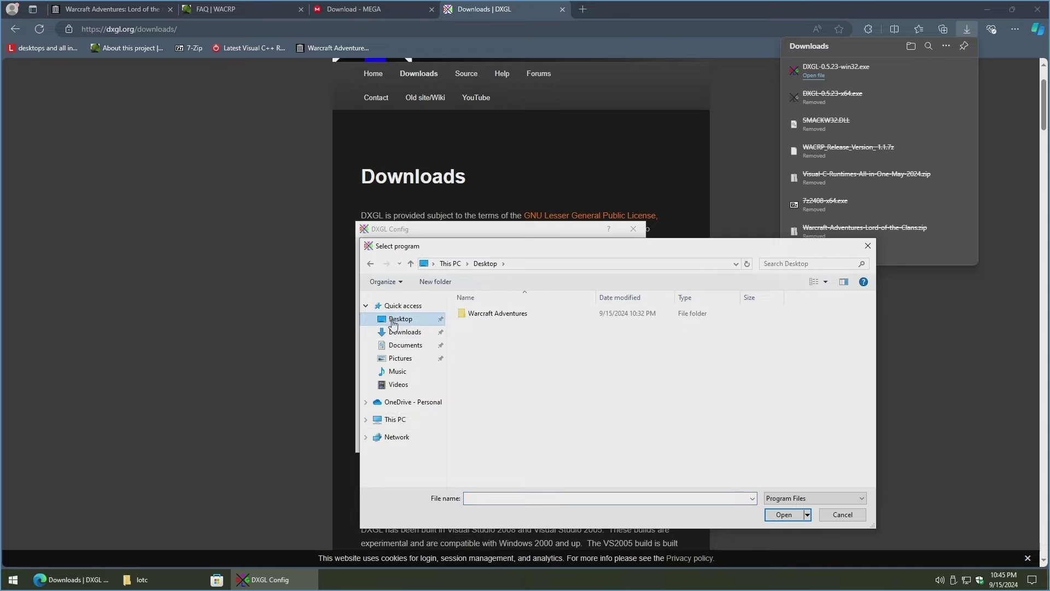
pyautogui.doubleClick(540, 314)
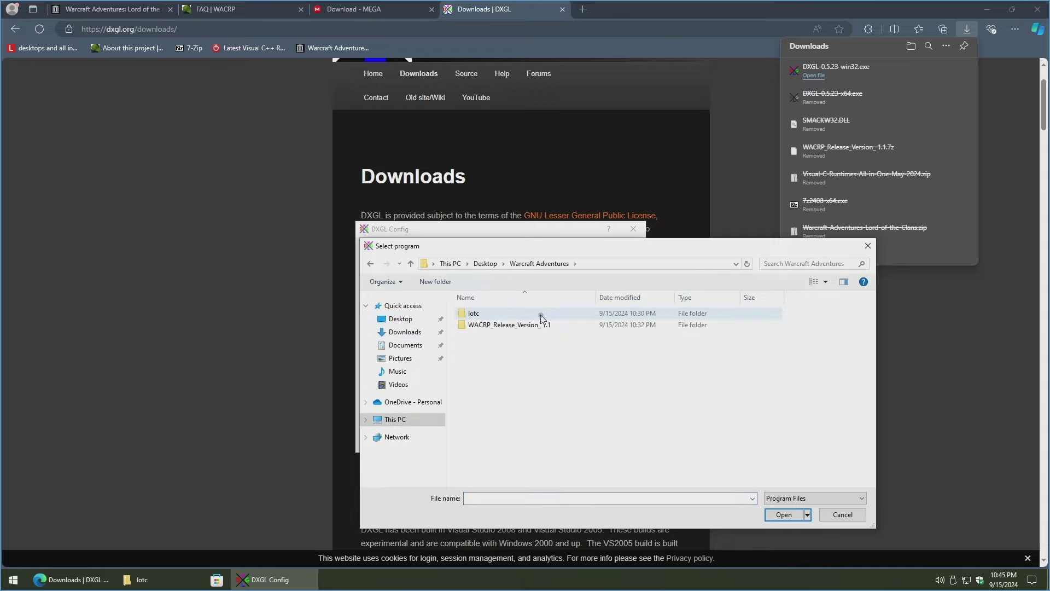
pyautogui.doubleClick(541, 315)
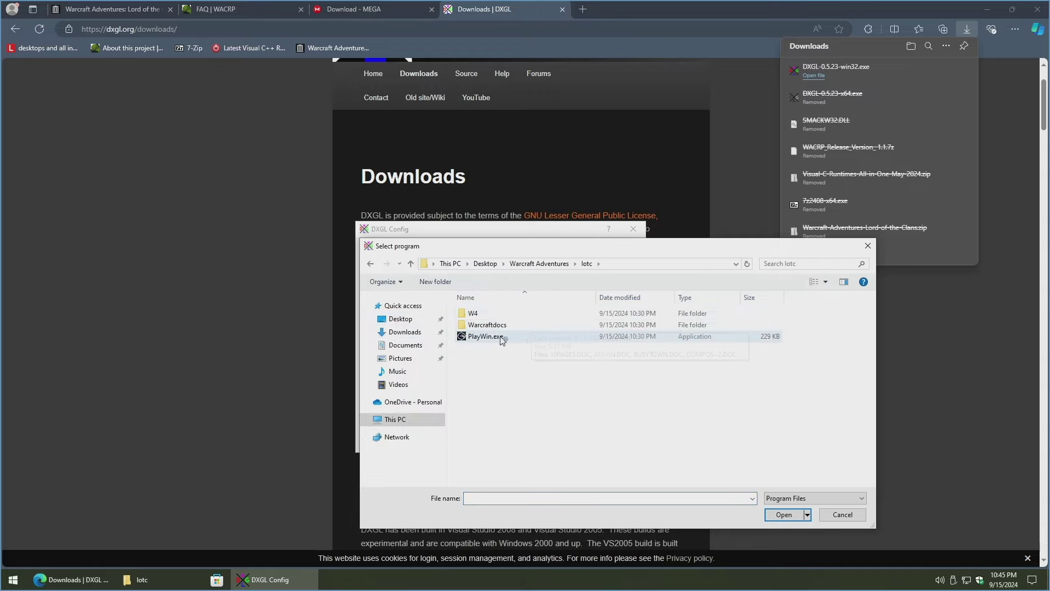
pyautogui.click(529, 339)
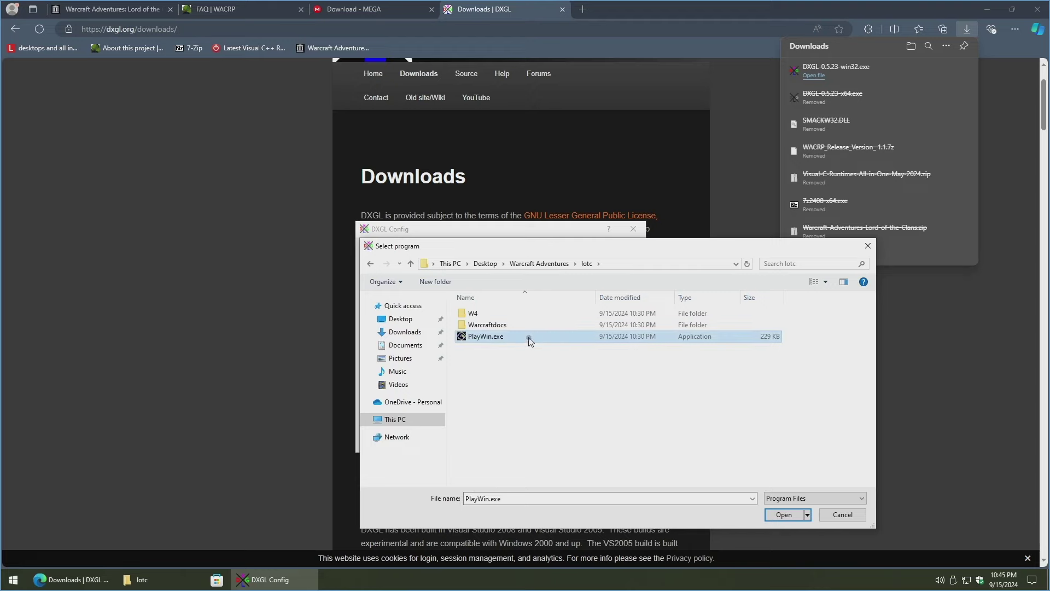
pyautogui.click(782, 515)
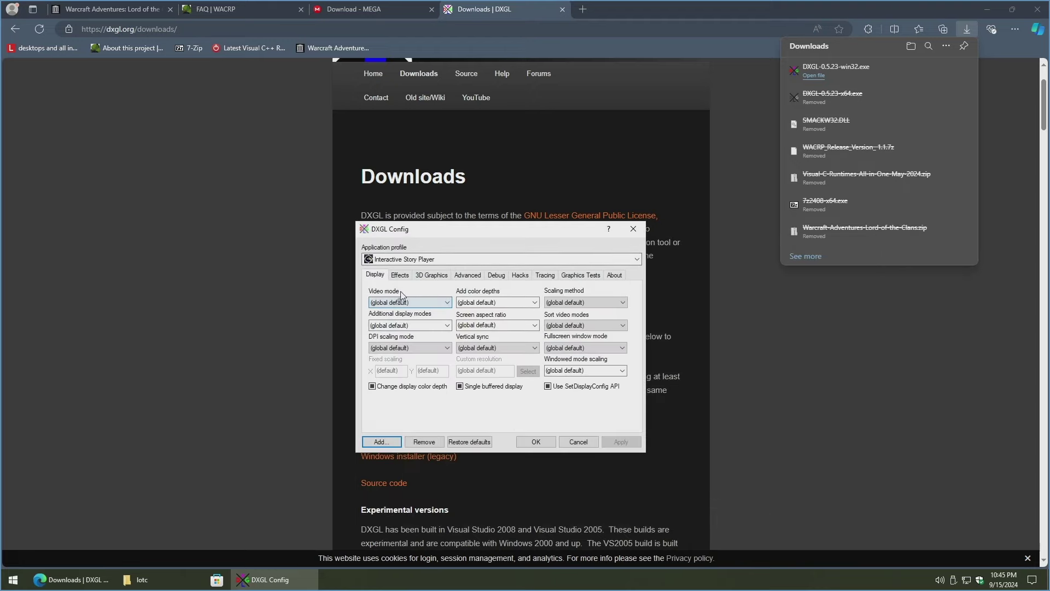
# - Set Stretch to screen, vsync Disabled, Exclusive fullscreen and 4:3 aspect, then apply and save
pyautogui.click(441, 304)
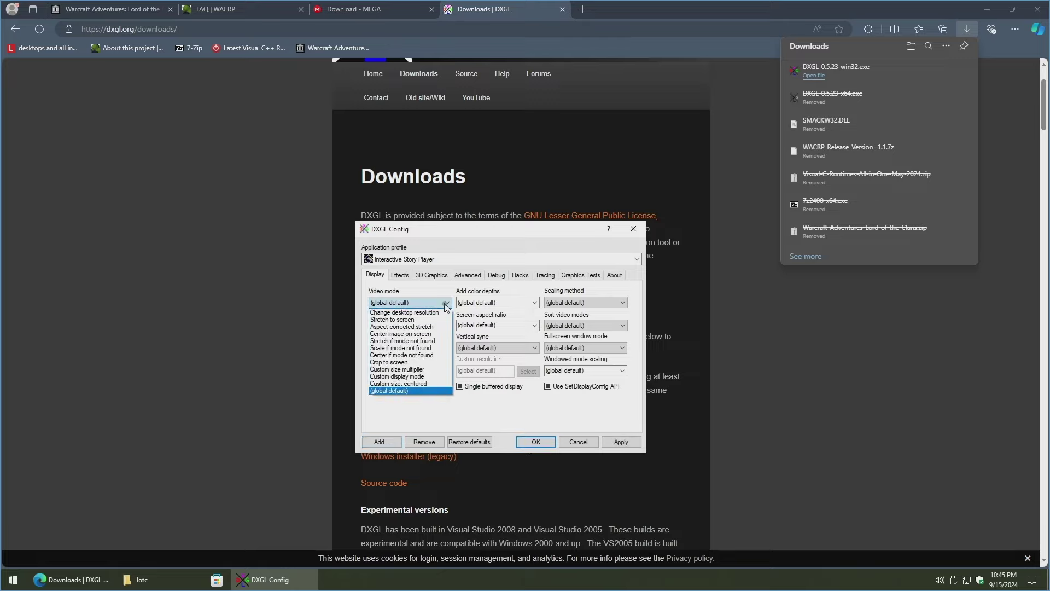
pyautogui.click(419, 321)
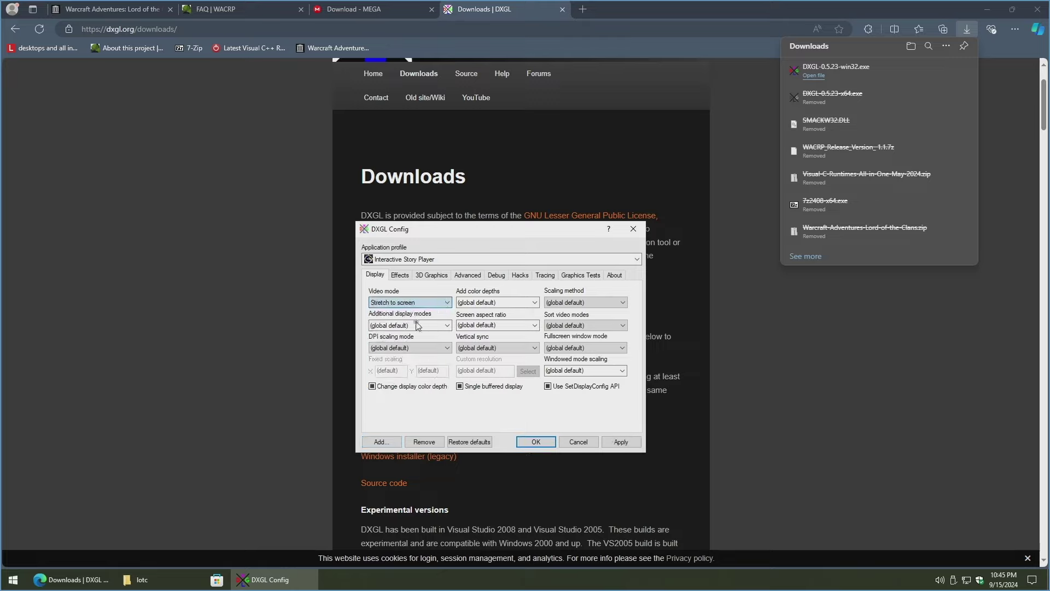
pyautogui.click(515, 349)
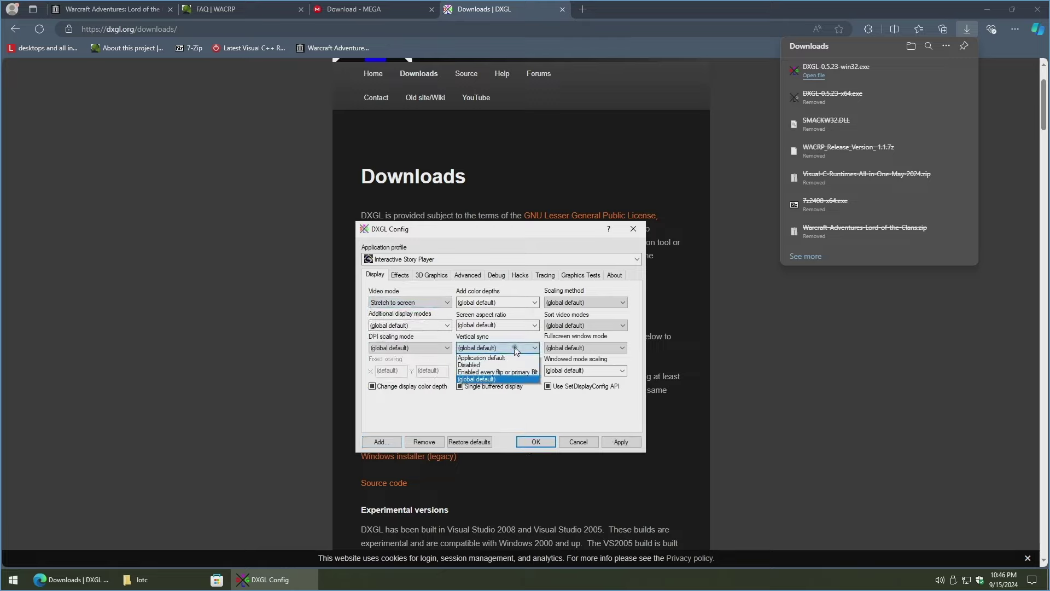
pyautogui.click(494, 365)
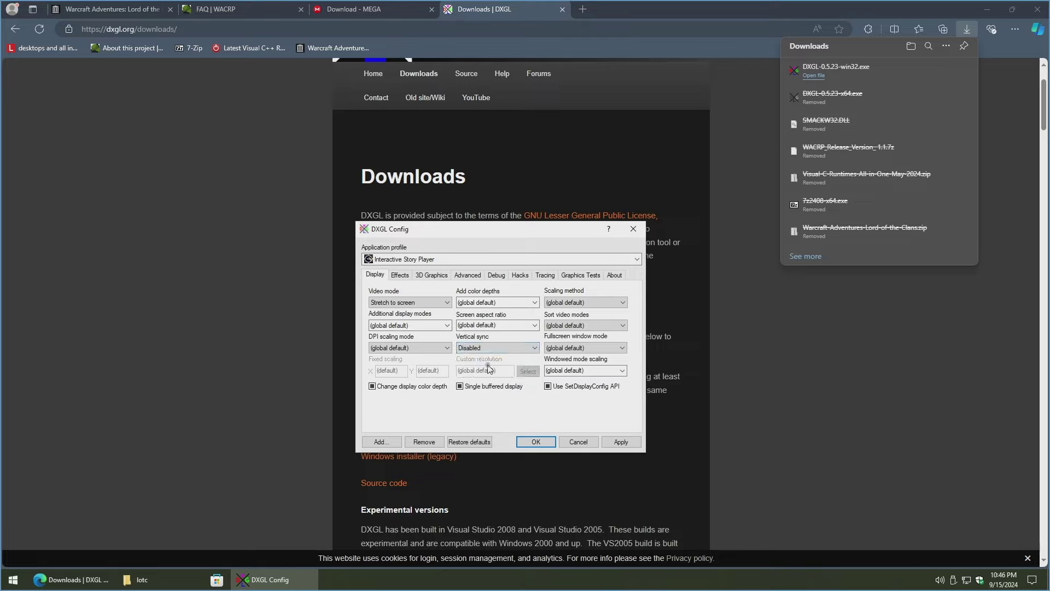
pyautogui.click(607, 349)
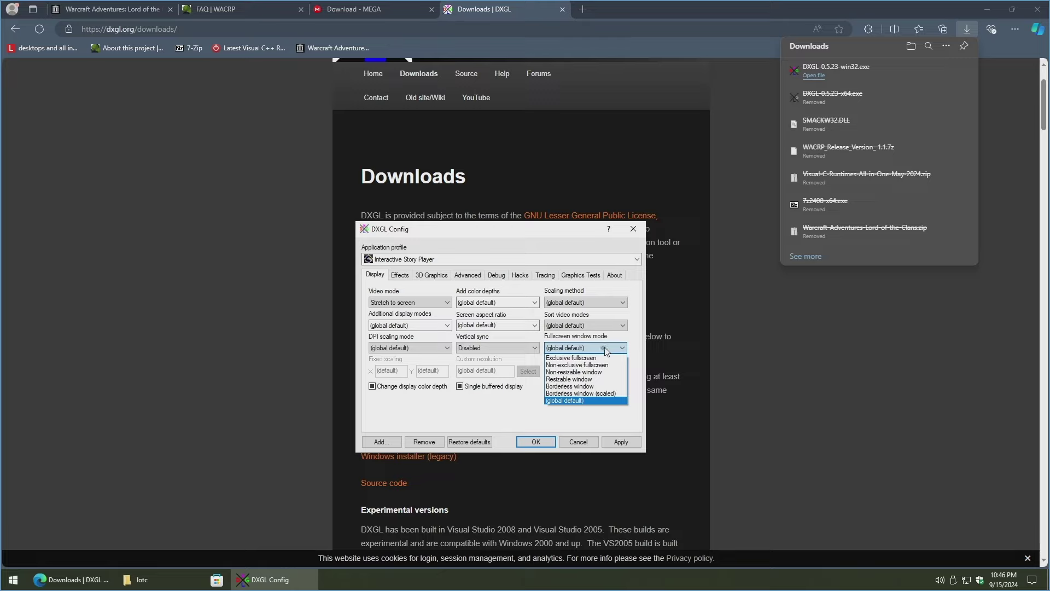
pyautogui.click(594, 358)
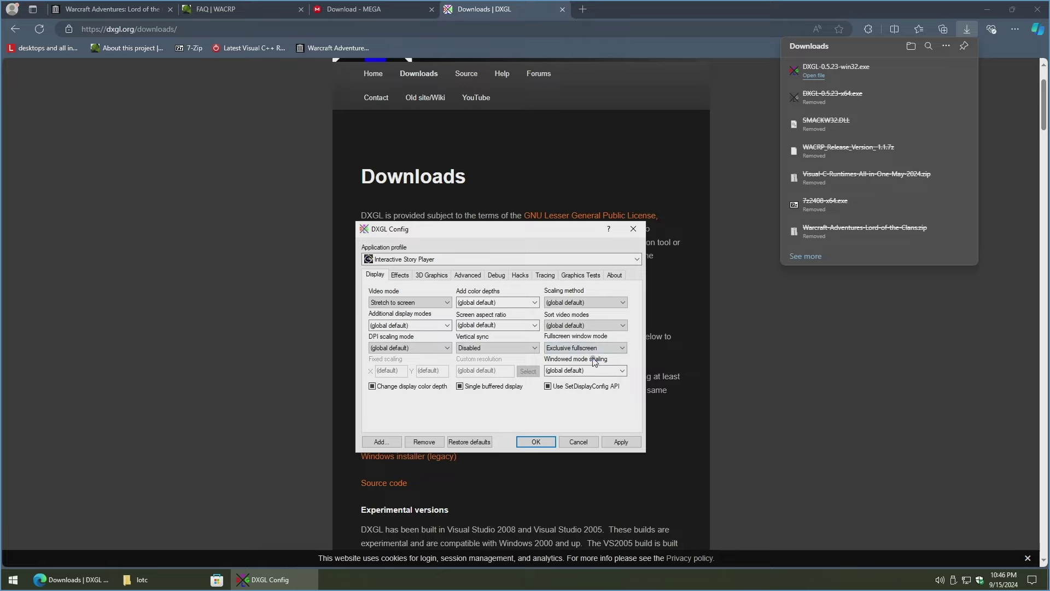
pyautogui.click(536, 325)
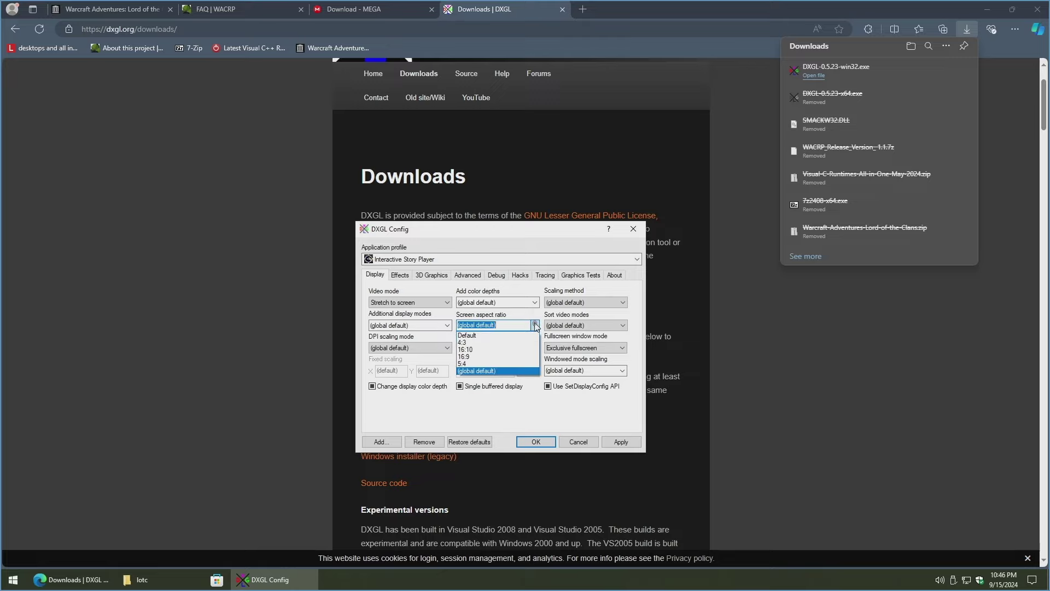
pyautogui.click(480, 343)
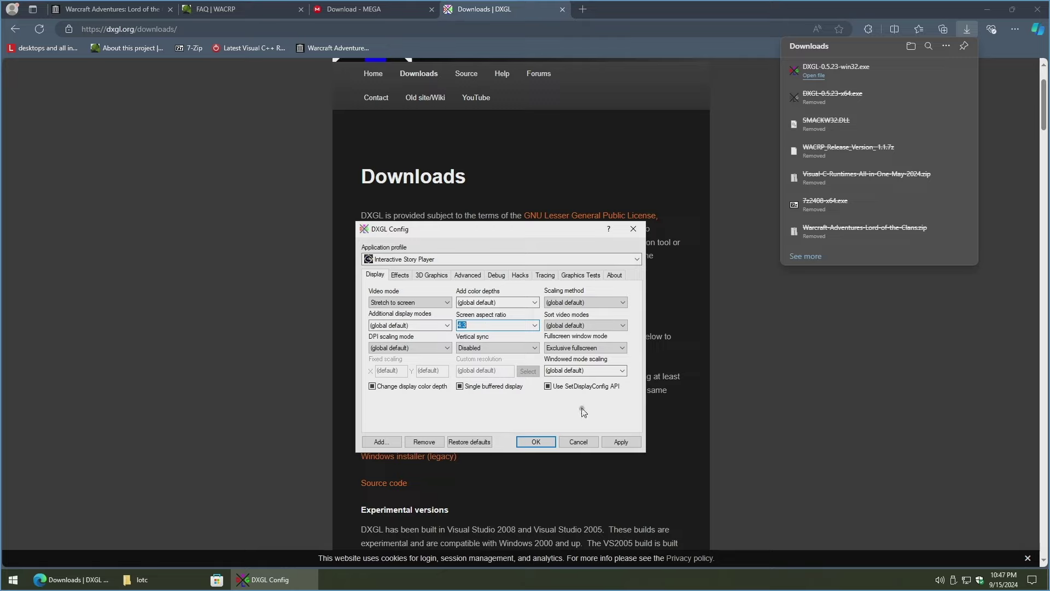
pyautogui.click(622, 442)
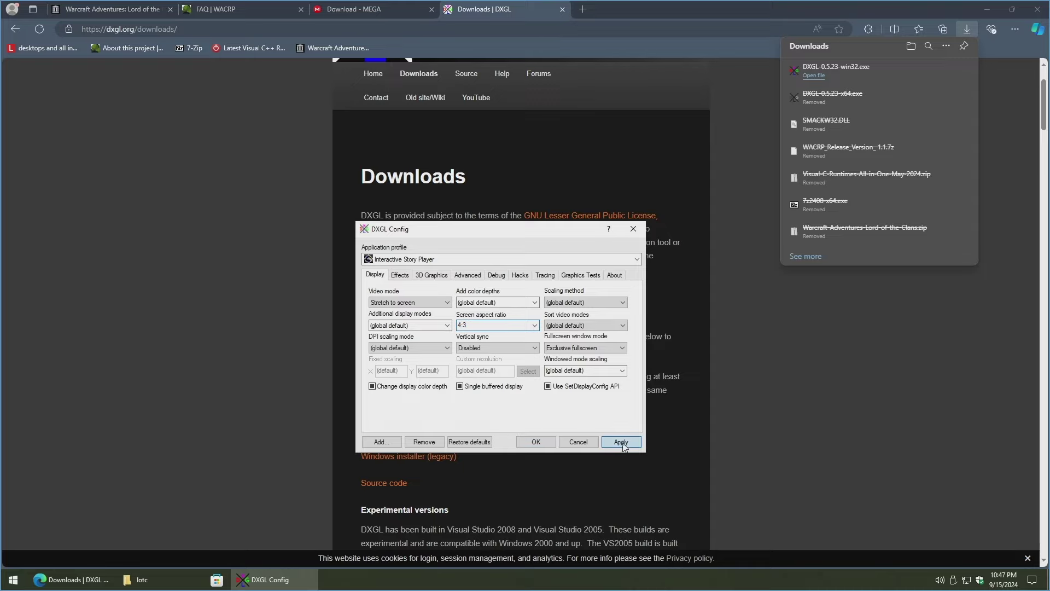
pyautogui.click(536, 442)
# - Close Edge and select PlayWin.exe in the lotc Explorer window
pyautogui.click(546, 446)
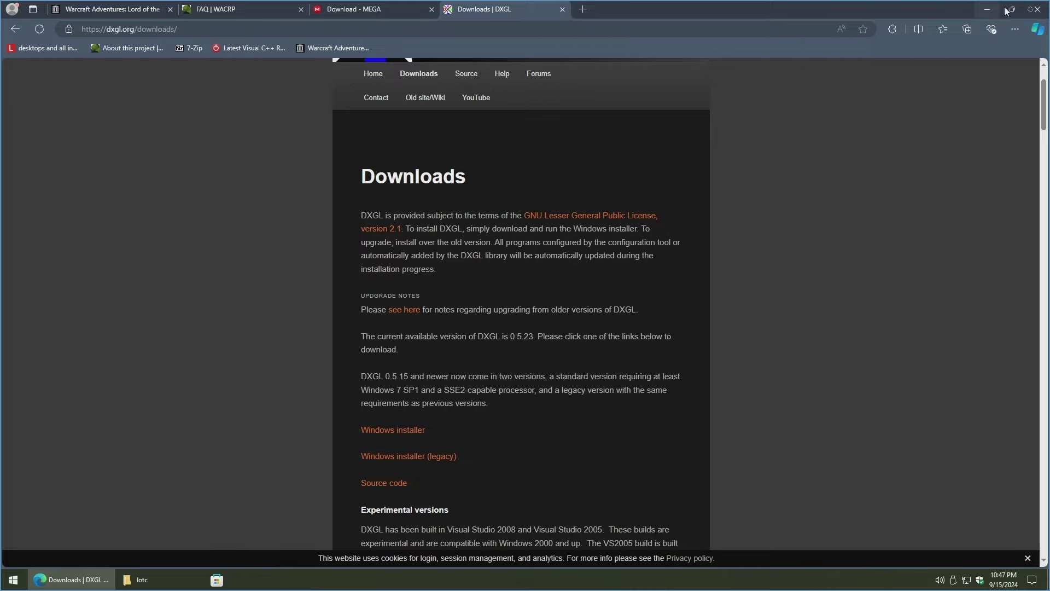
pyautogui.click(1038, 10)
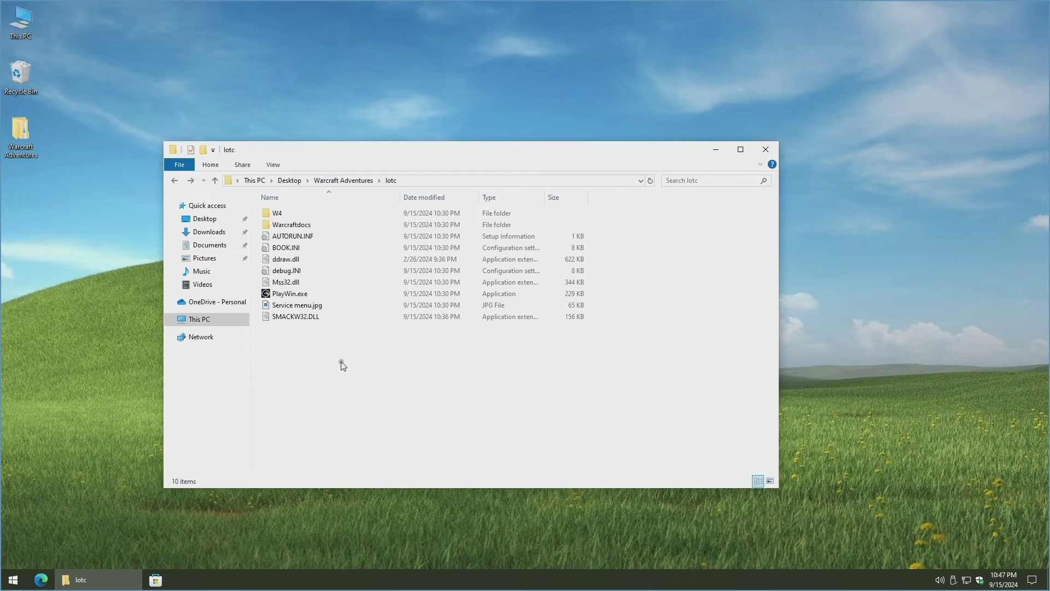
pyautogui.click(326, 294)
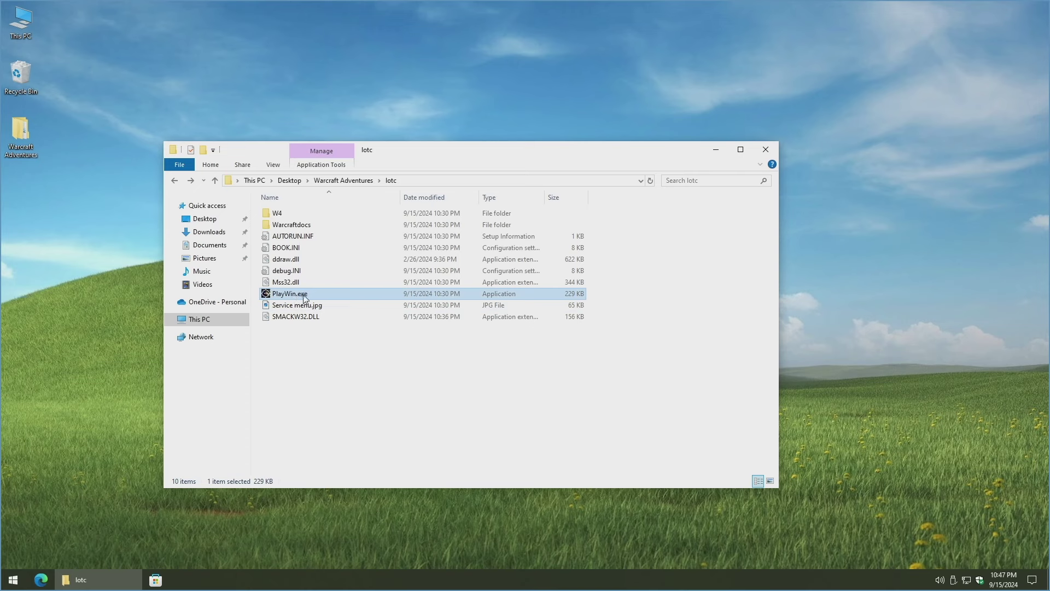
# - Launch PlayWin.exe and let the game load the dungeon cell scene
pyautogui.doubleClick(305, 298)
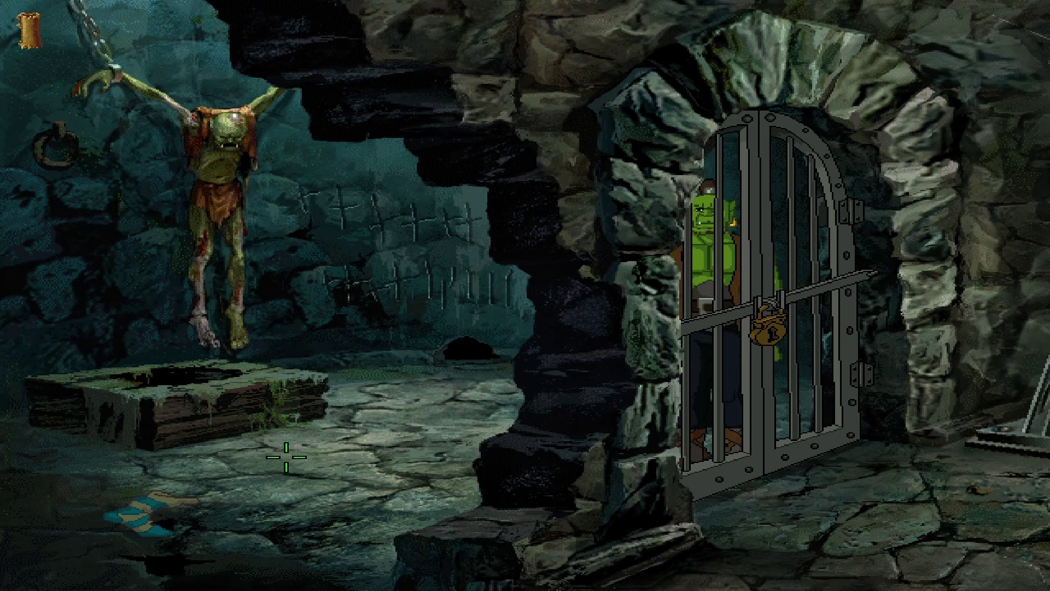
# - Walk the orc out of the cell to the Old Sock and bring up its actions
pyautogui.click(278, 461)
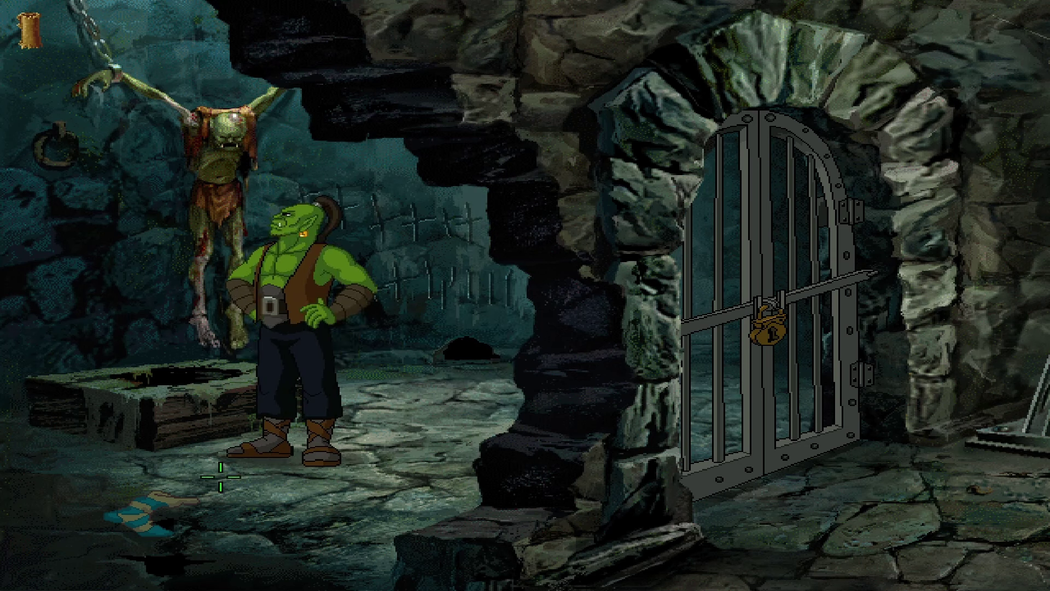
pyautogui.click(159, 501)
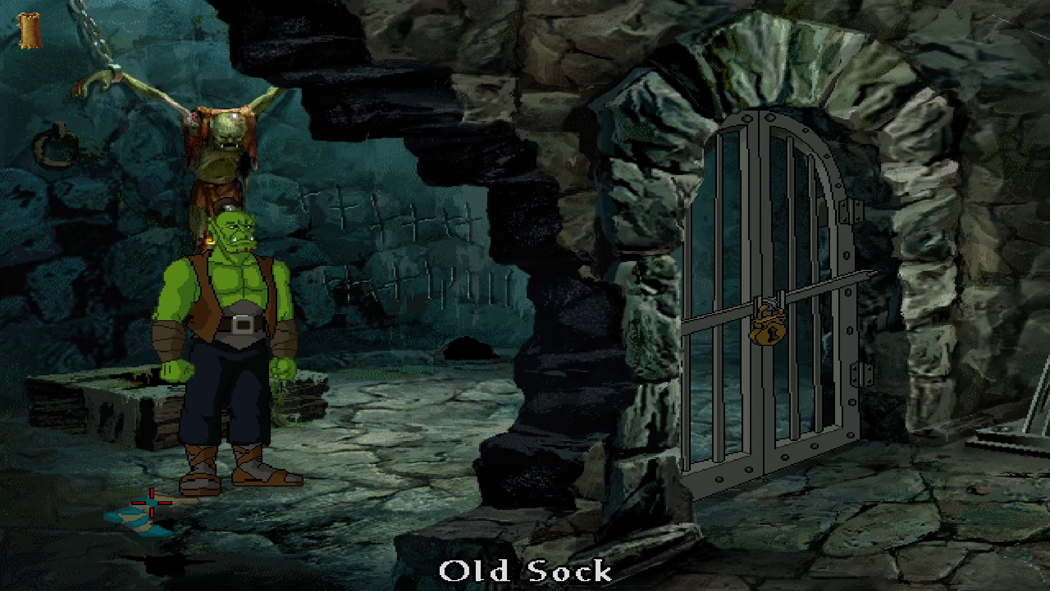
pyautogui.click(152, 502)
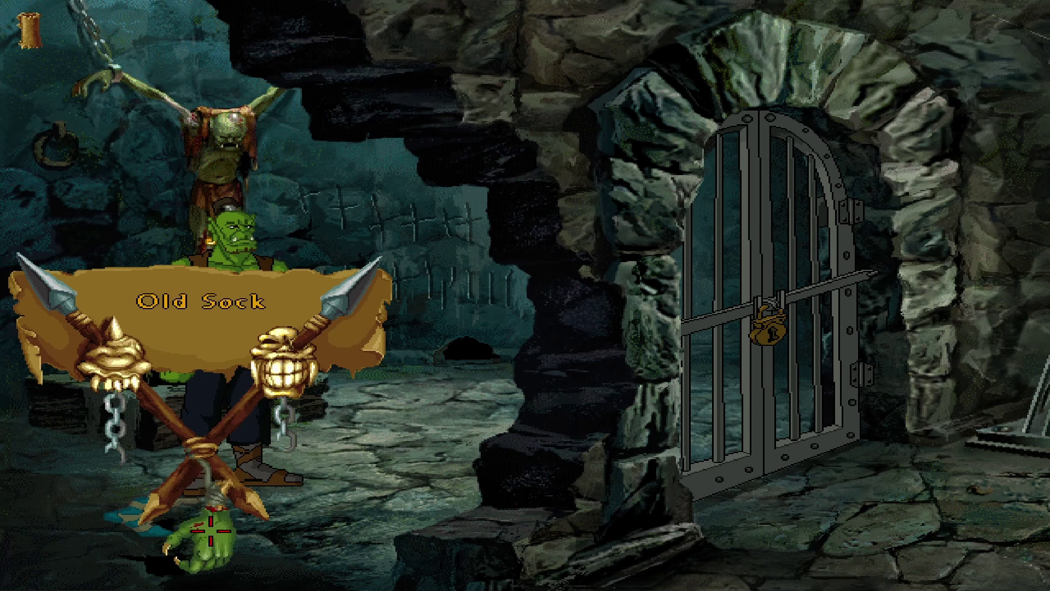
# - Cancel the menu, try the mouth action on the Old Sock, then pick it up by hand
pyautogui.rightClick(111, 362)
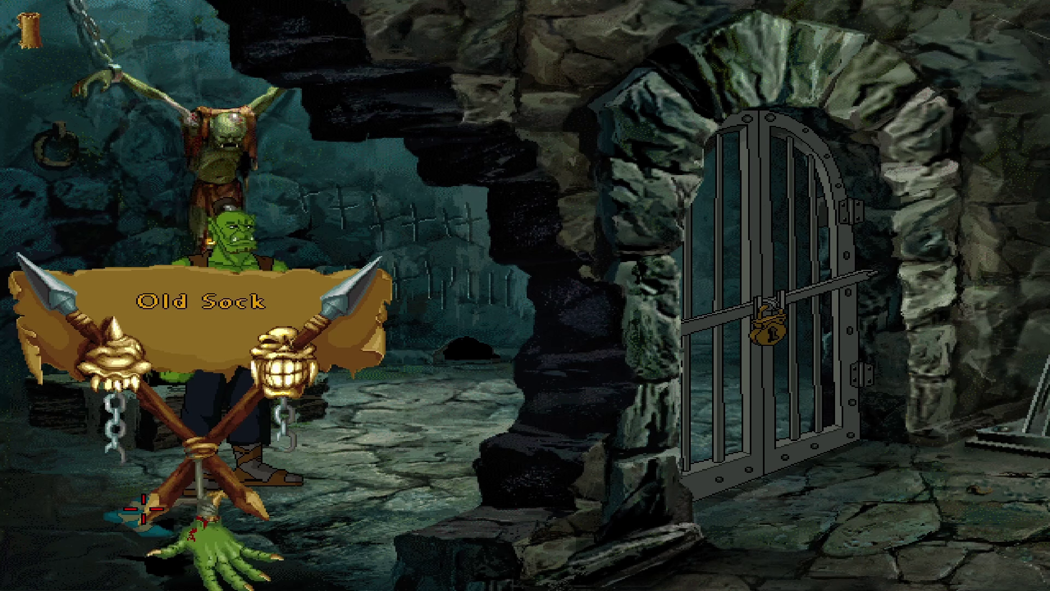
pyautogui.click(283, 362)
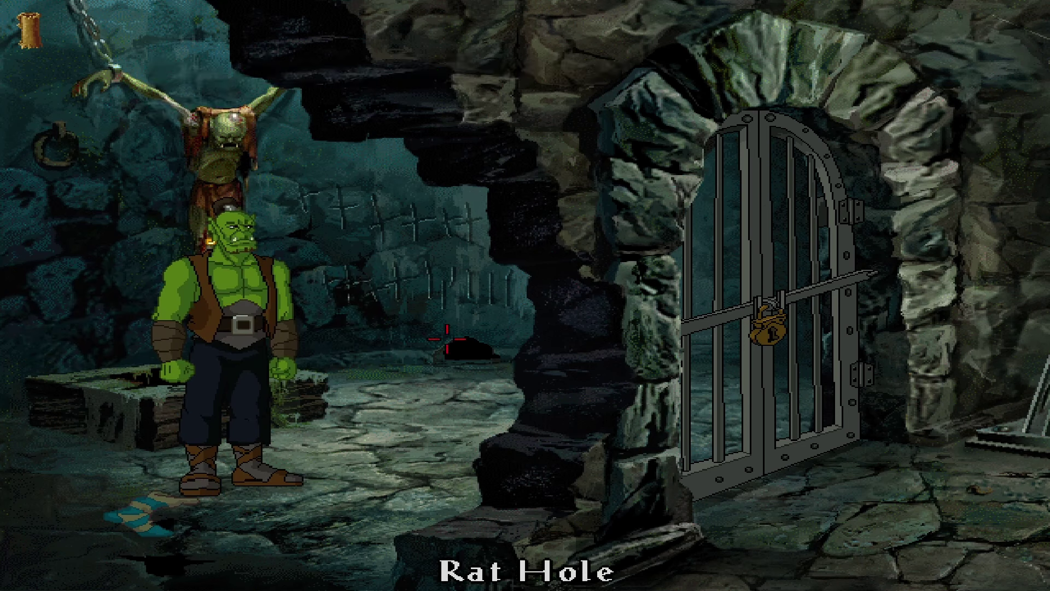
pyautogui.click(150, 504)
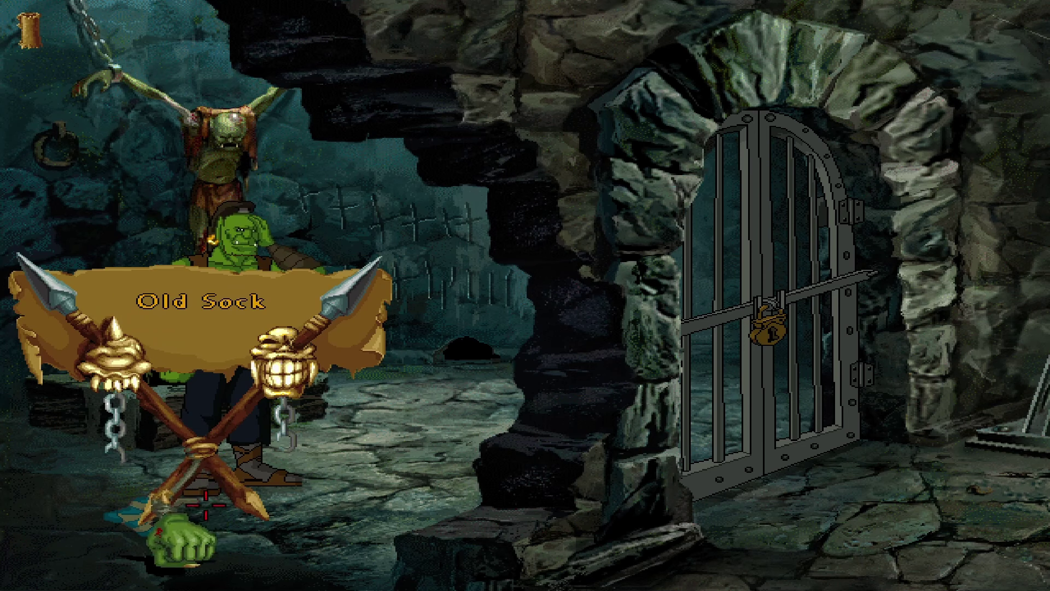
pyautogui.click(187, 527)
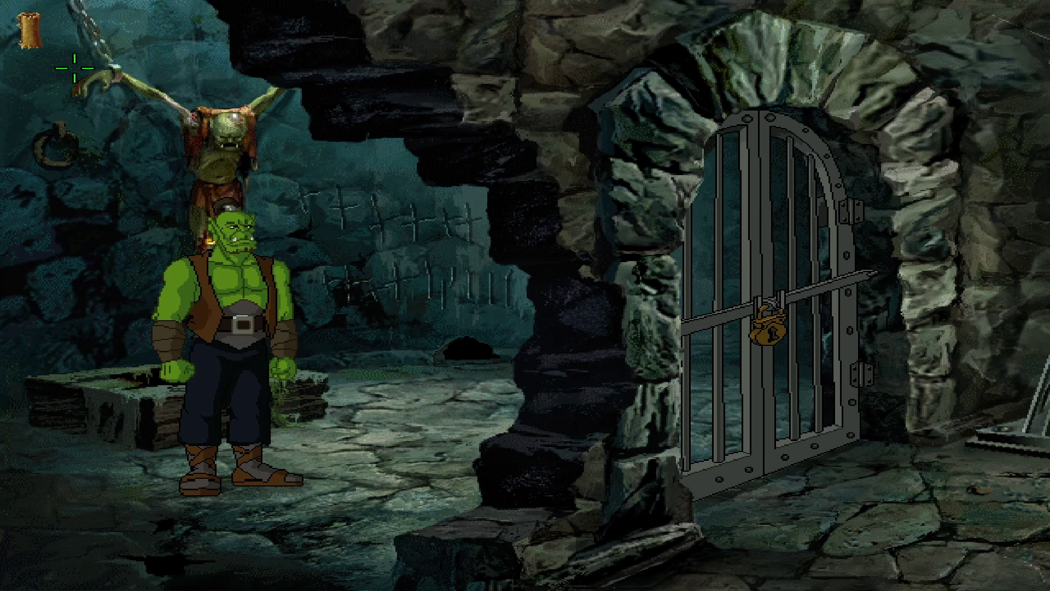
# - Open the inventory and take the Tattered Cloth in hand
pyautogui.click(27, 32)
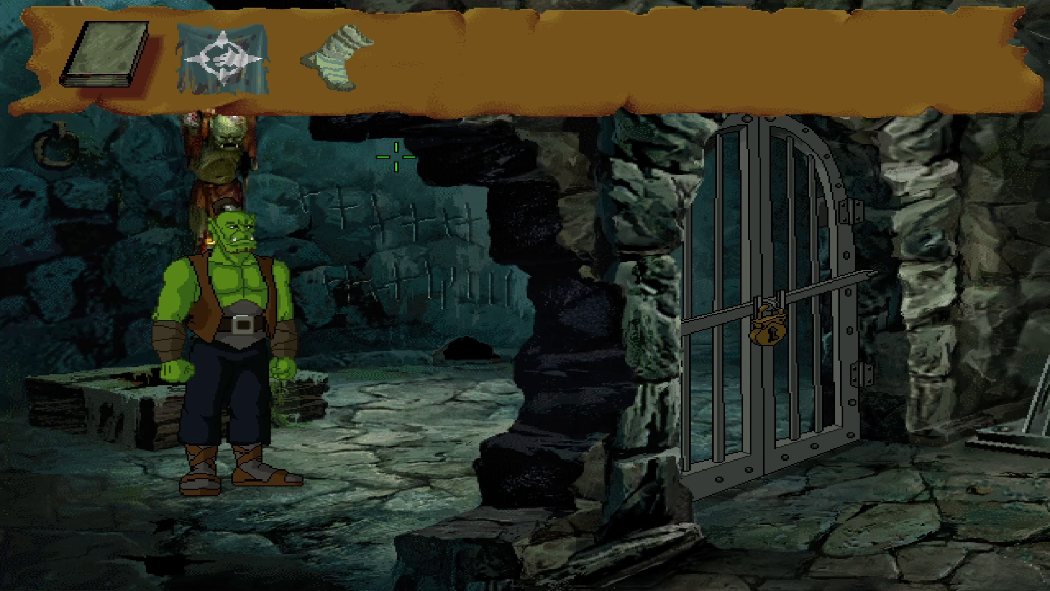
pyautogui.click(239, 62)
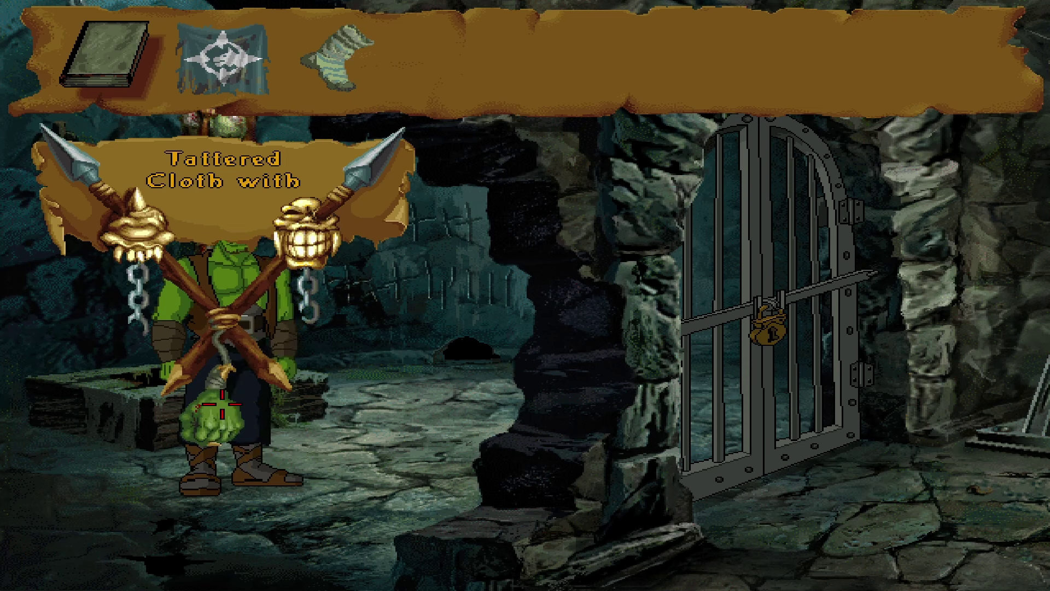
pyautogui.click(219, 60)
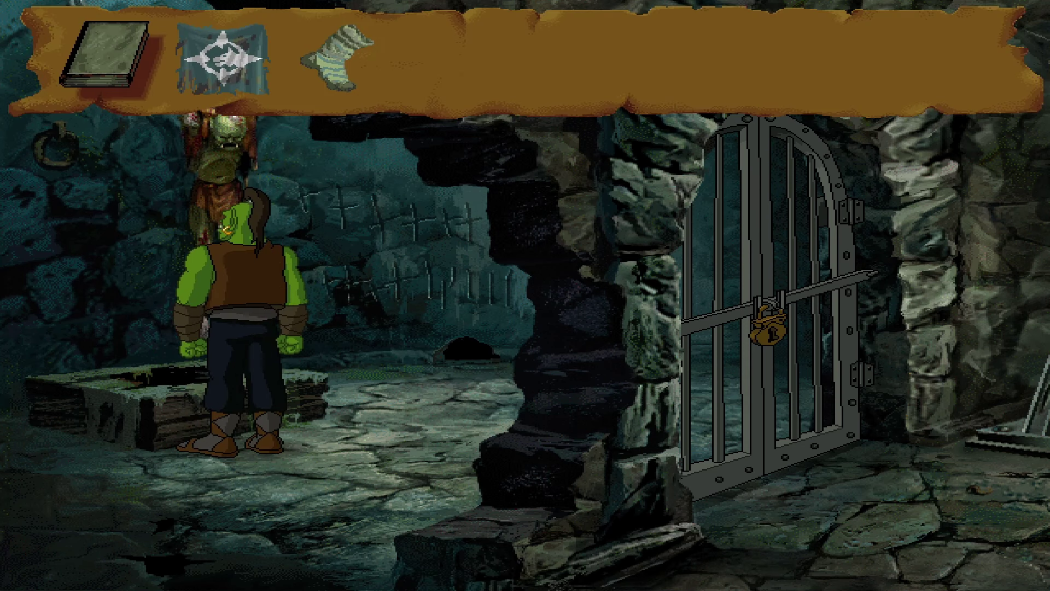
# - Open the Games Menu, then dismiss it with Esc to resume play in the dungeon
pyautogui.click(108, 41)
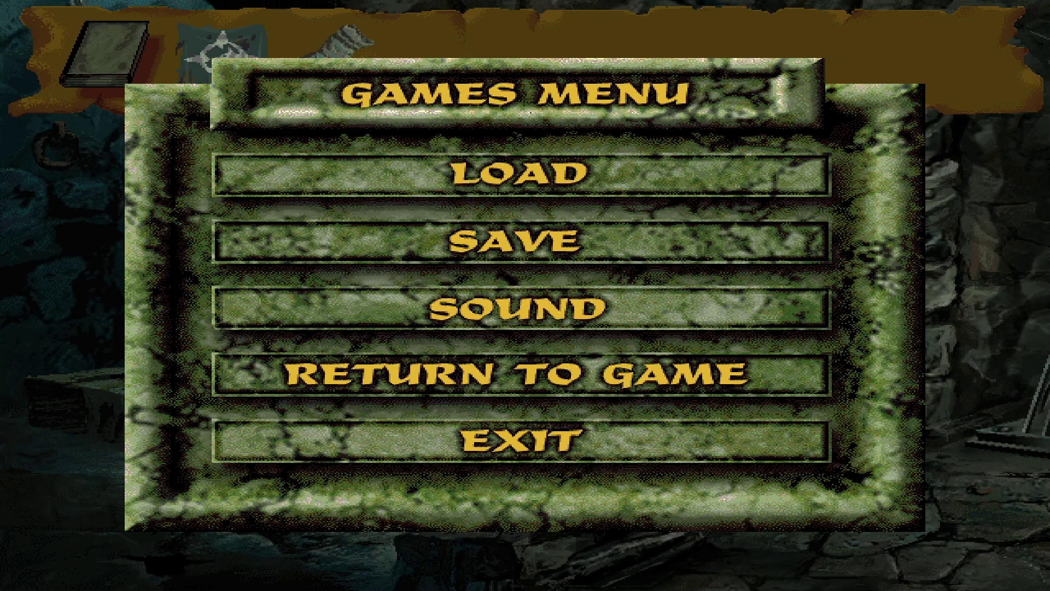
pyautogui.press('Escape')
# - Walk the orc toward the padlocked cell door and bring up its action choices
pyautogui.click(430, 408)
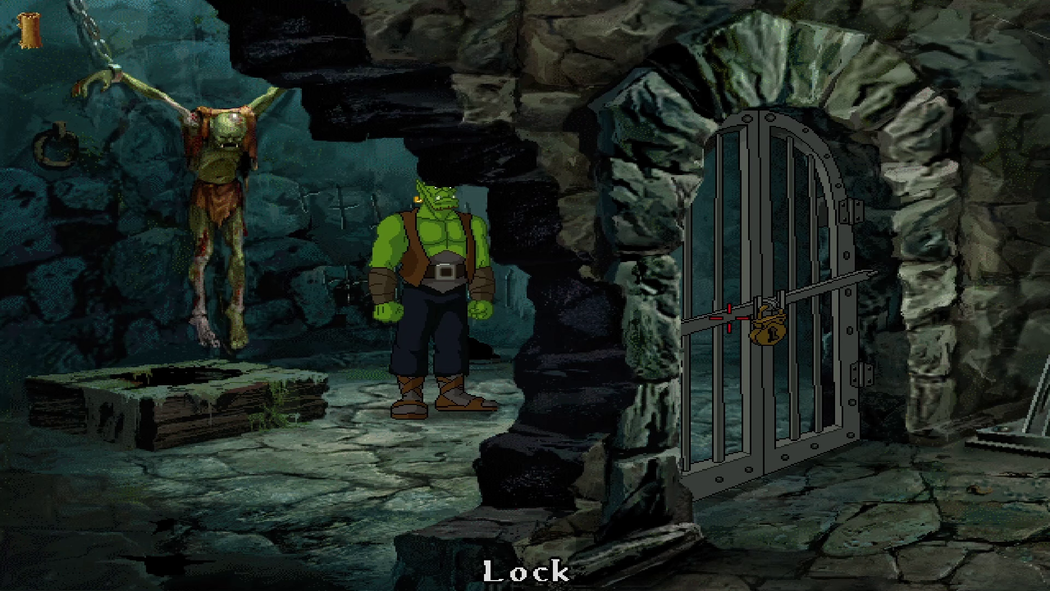
pyautogui.click(762, 225)
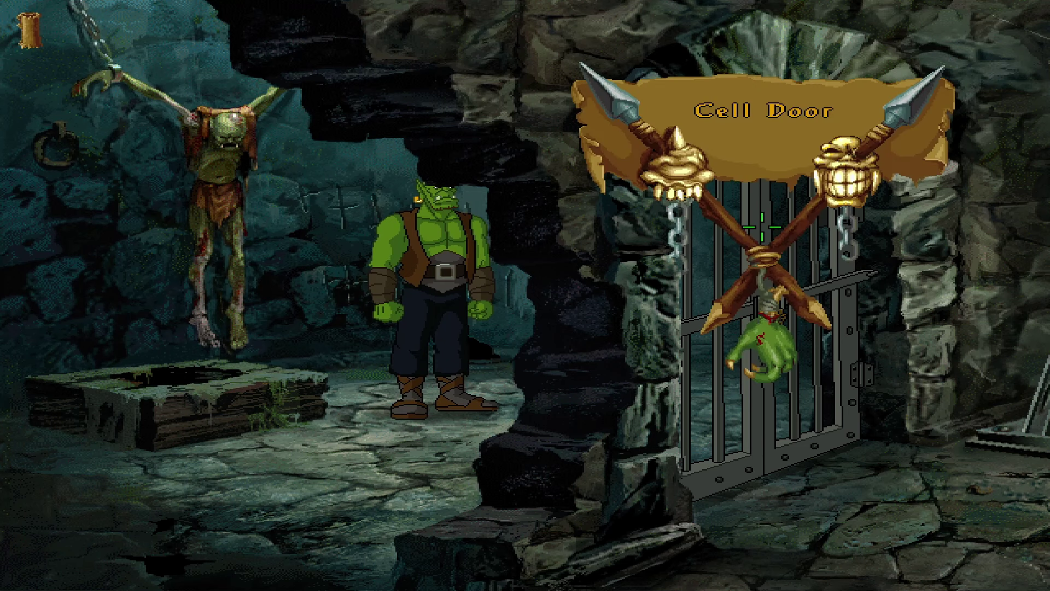